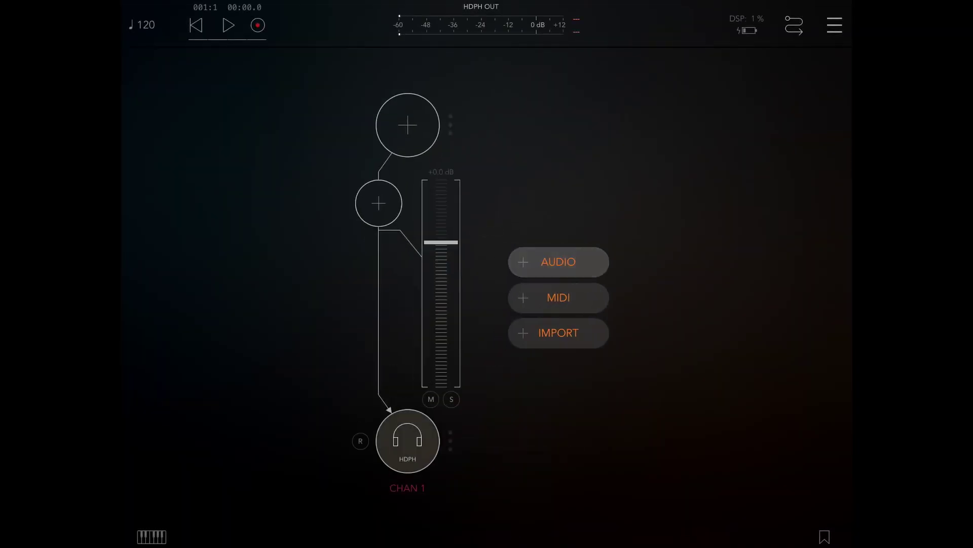
- Add a MIDI channel and remove the original audio channel CHAN 1
click(578, 298)
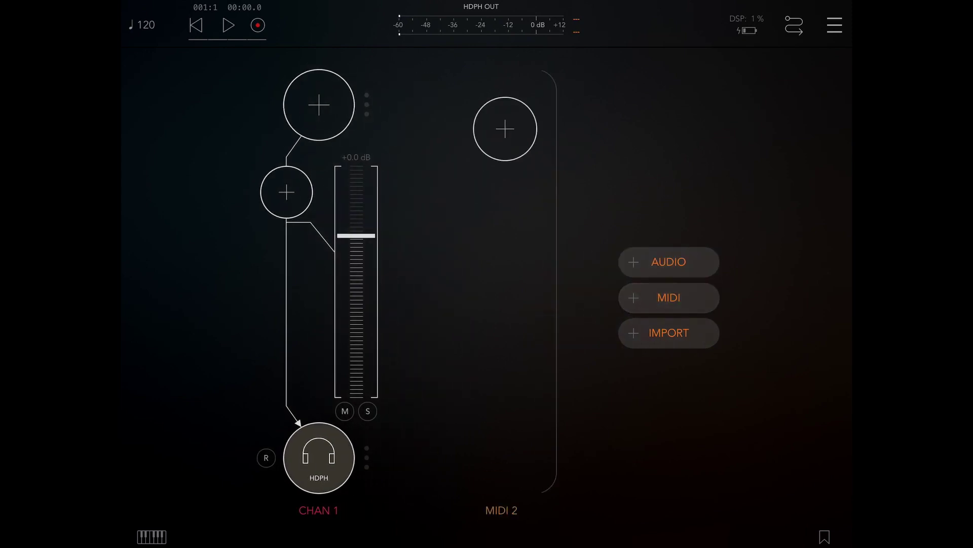
click(317, 510)
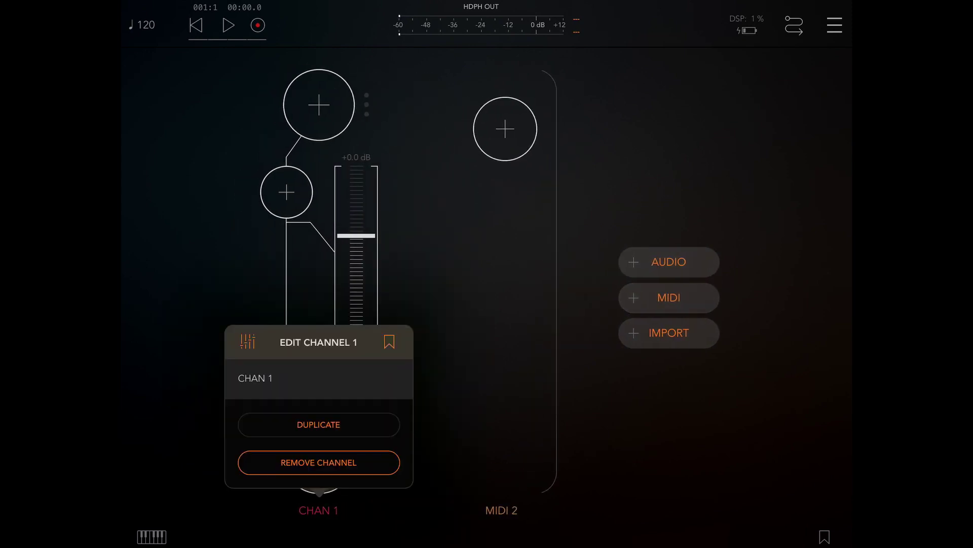
click(319, 462)
- Load the LK Audio Unit extension onto the MIDI channel
click(414, 129)
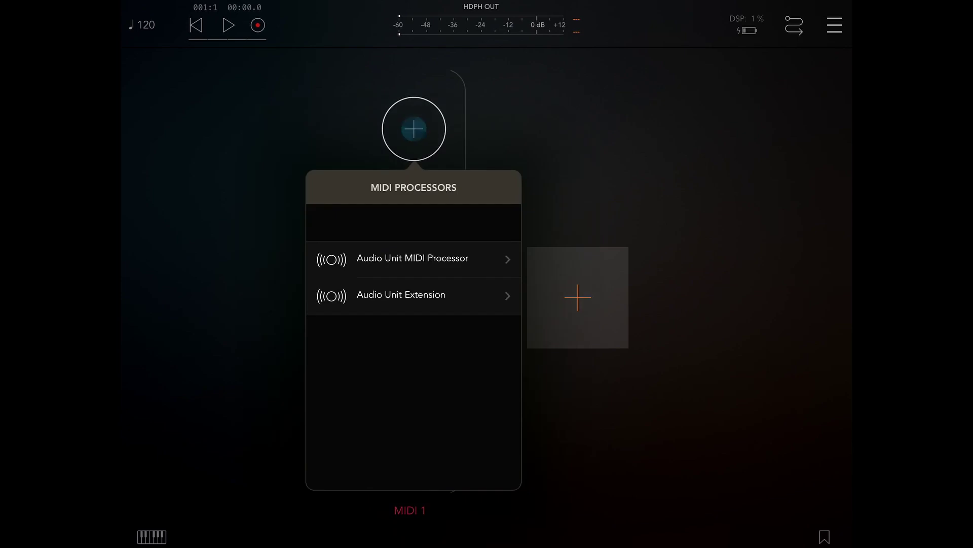
click(401, 295)
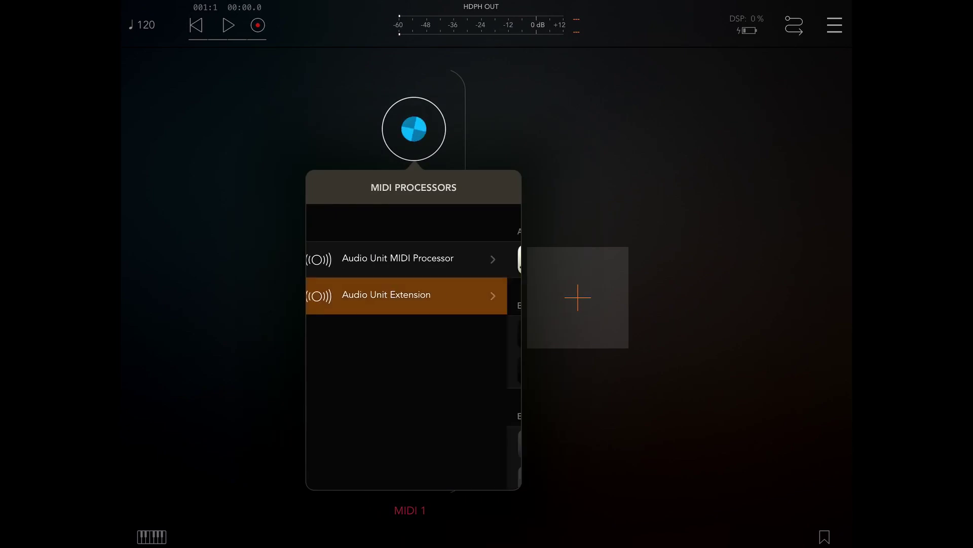
scroll(414, 344, down, 5)
scroll(414, 344, up, 1)
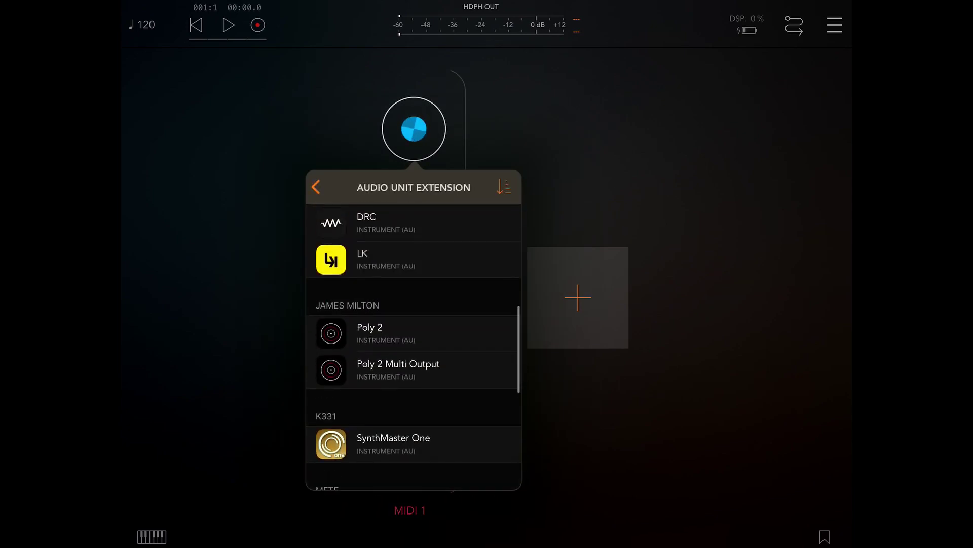
key(Escape)
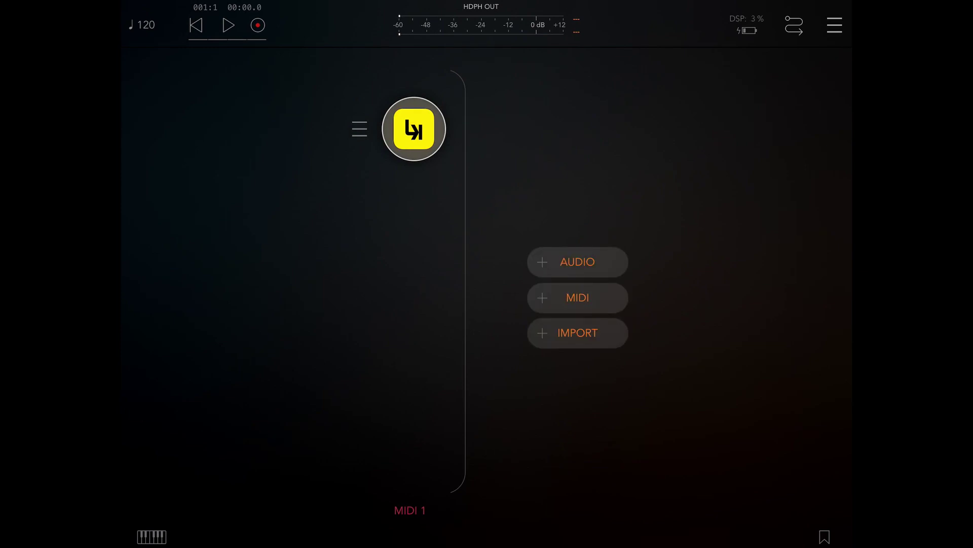
- Add a new audio channel holding the Ruismaker Audio Unit instrument
click(577, 262)
click(501, 105)
click(488, 260)
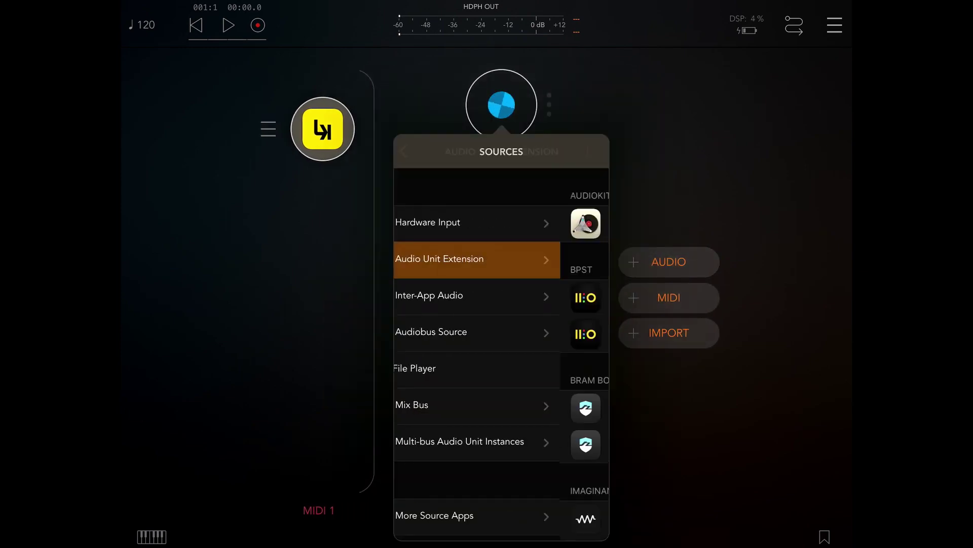
scroll(502, 355, down, 2)
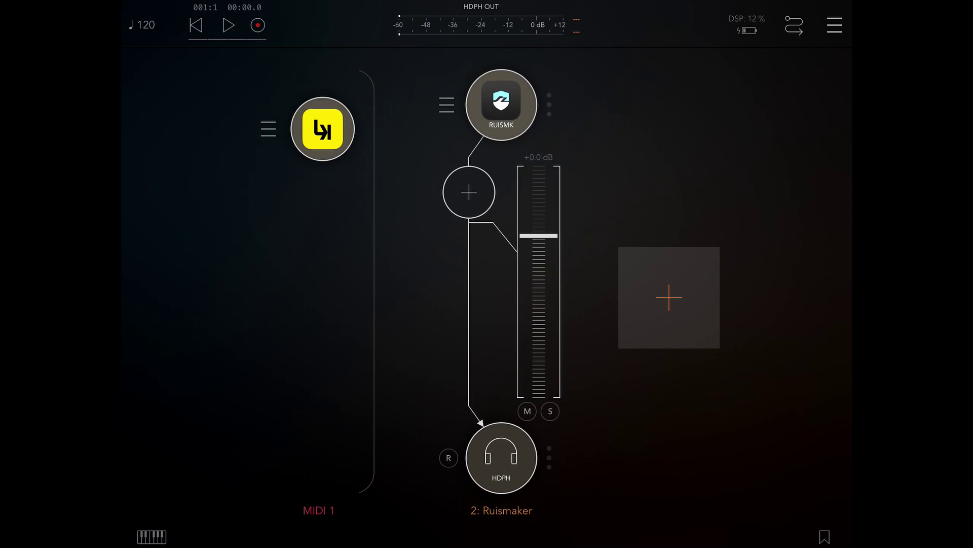
click(502, 105)
click(501, 338)
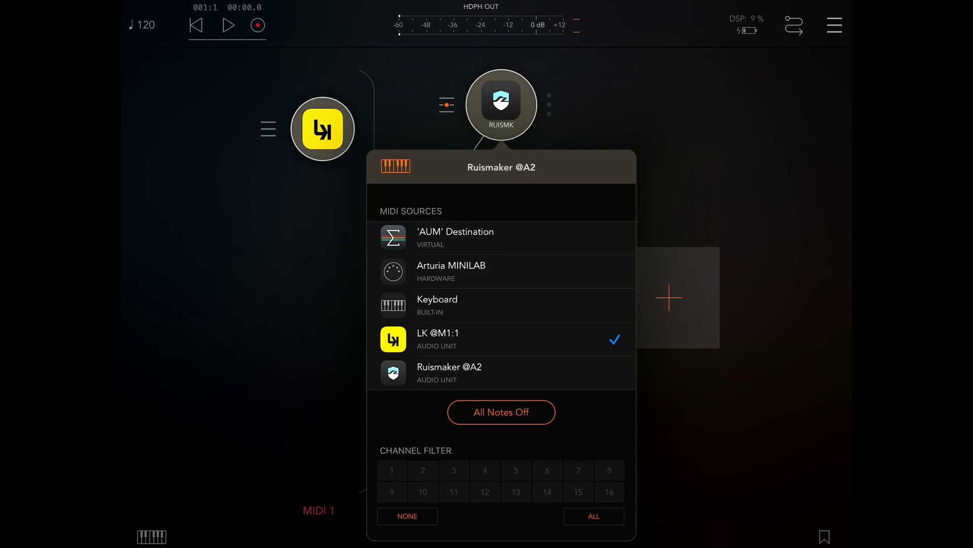
key(Escape)
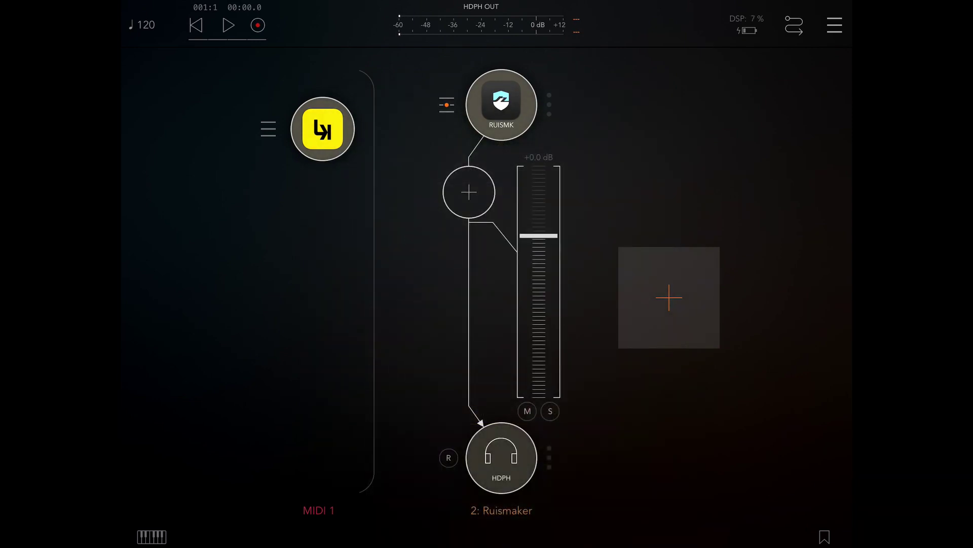
click(322, 129)
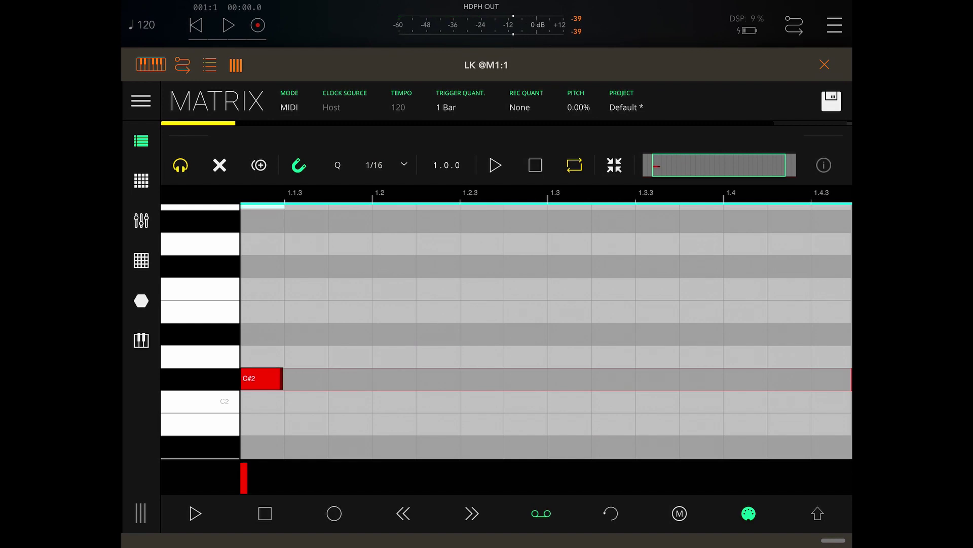
- Place C#2 notes at 1.2, 1.3 and 1.4 and start the clip playing
click(394, 379)
click(569, 379)
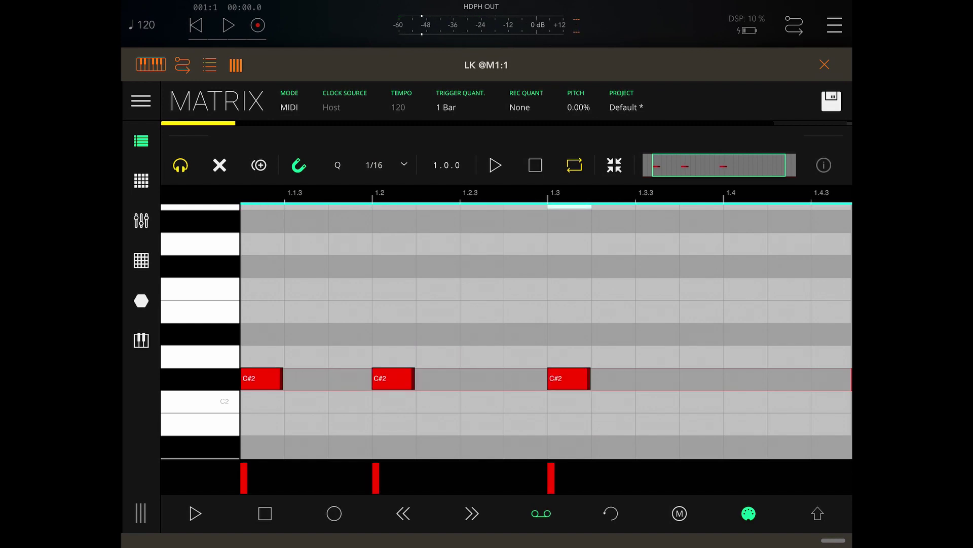
click(744, 379)
click(195, 513)
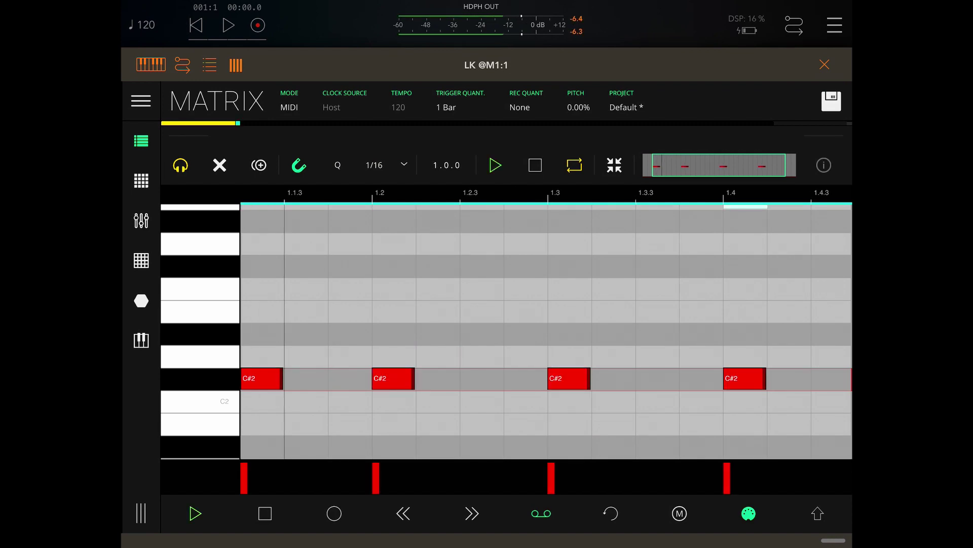
drag(393, 378, 394, 356)
click(437, 378)
click(394, 356)
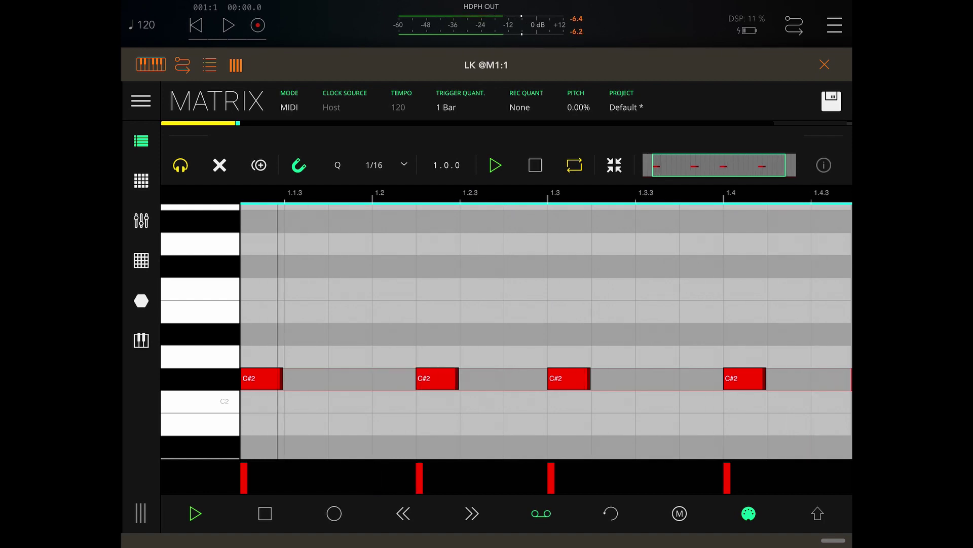
- Add a D#2 note at 1.2 and an F#2 note at 1.4.2
click(200, 334)
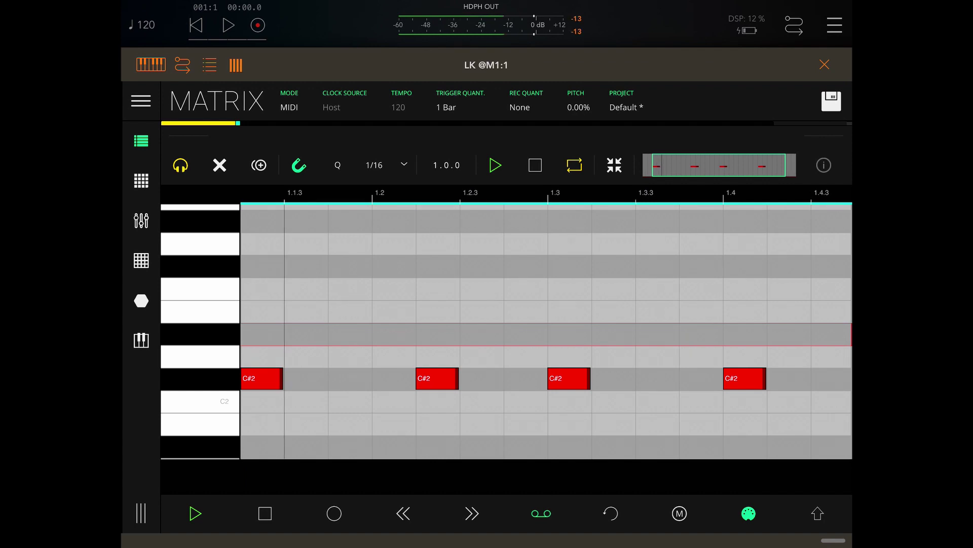
click(393, 334)
click(745, 356)
click(745, 356)
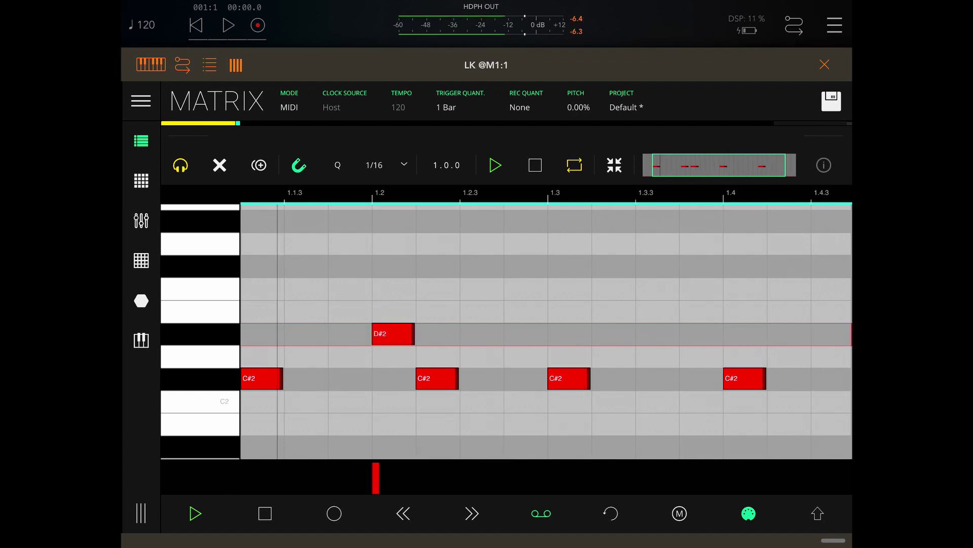
click(745, 310)
click(745, 310)
click(200, 266)
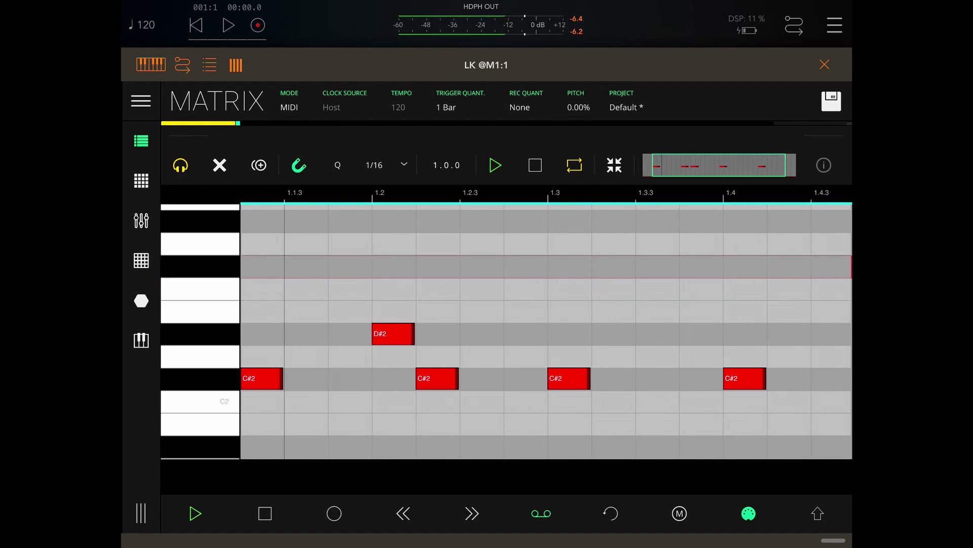
click(789, 266)
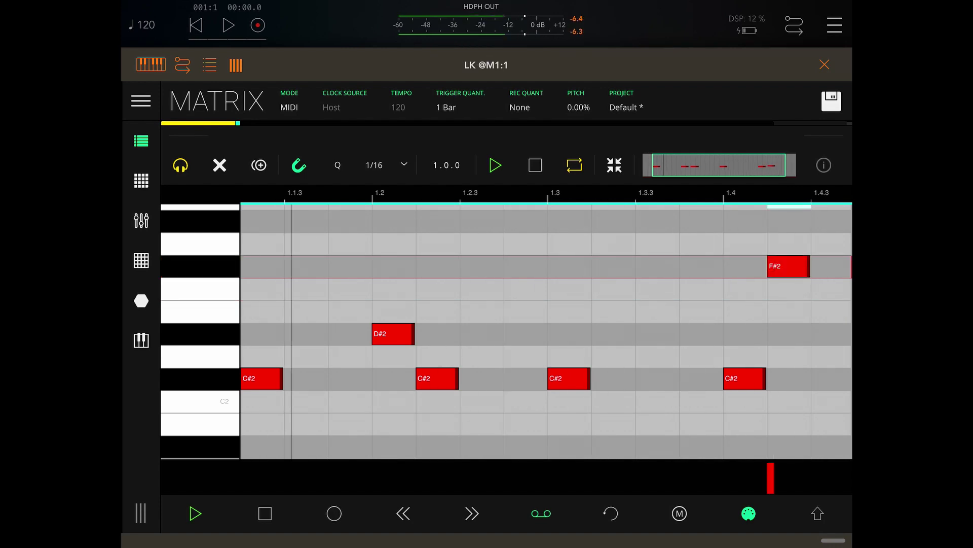
scroll(546, 329, up, 3)
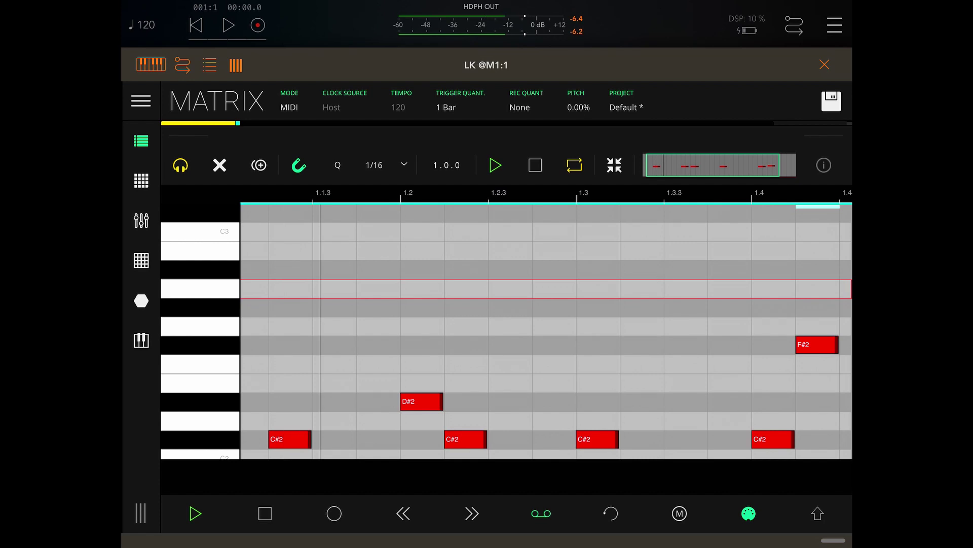
click(200, 289)
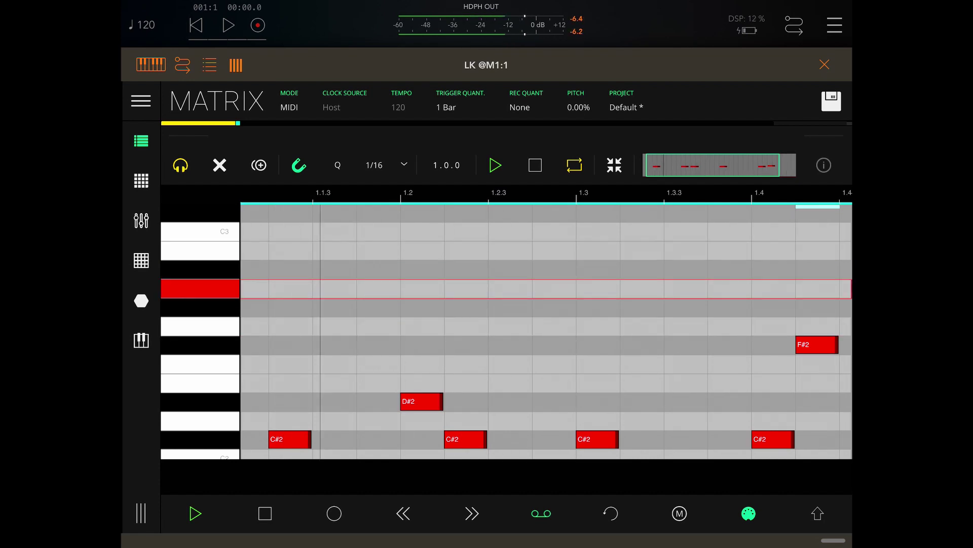
scroll(546, 329, down, 2)
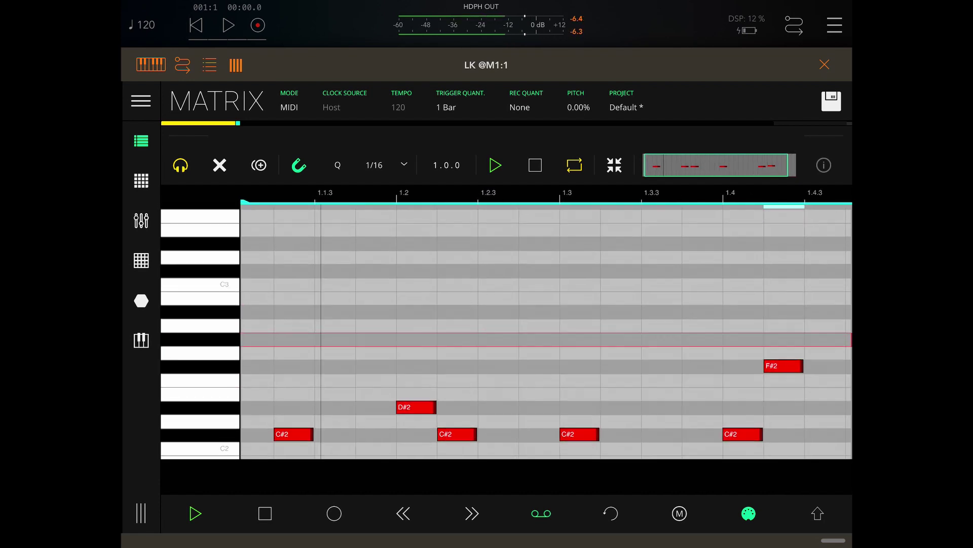
- Add four off-beat D#3 notes at 1.1.3, 1.2.3, 1.3.3 and 1.4.3
click(200, 284)
click(201, 243)
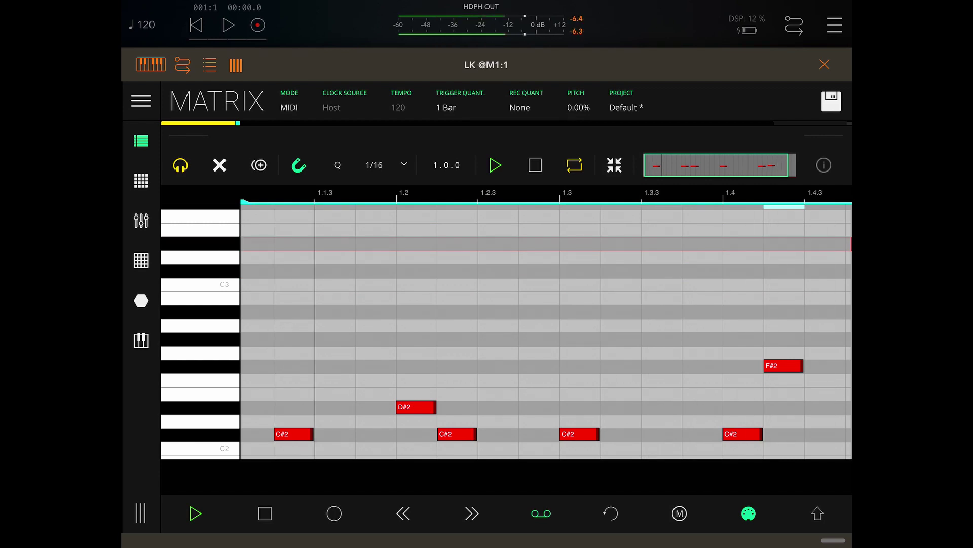
click(333, 243)
click(497, 242)
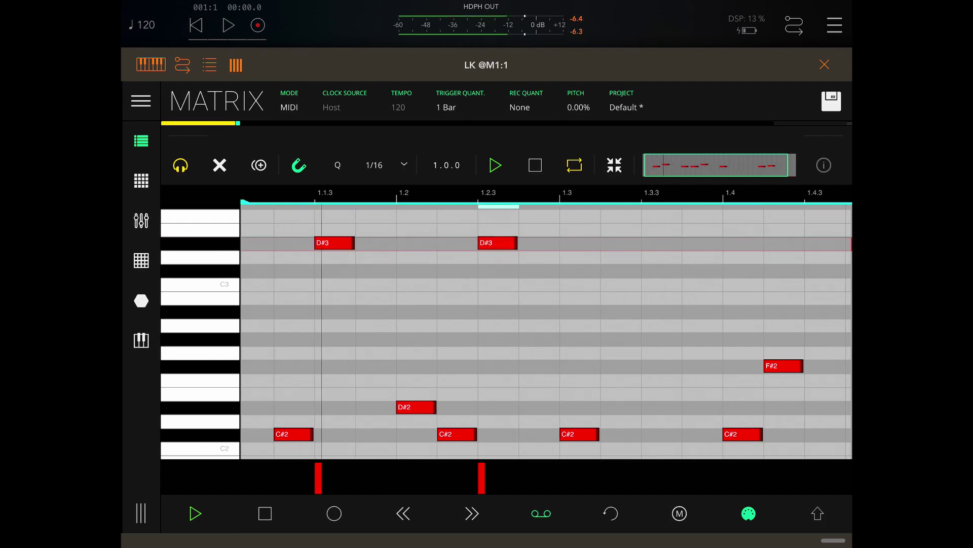
scroll(546, 331, down, 2)
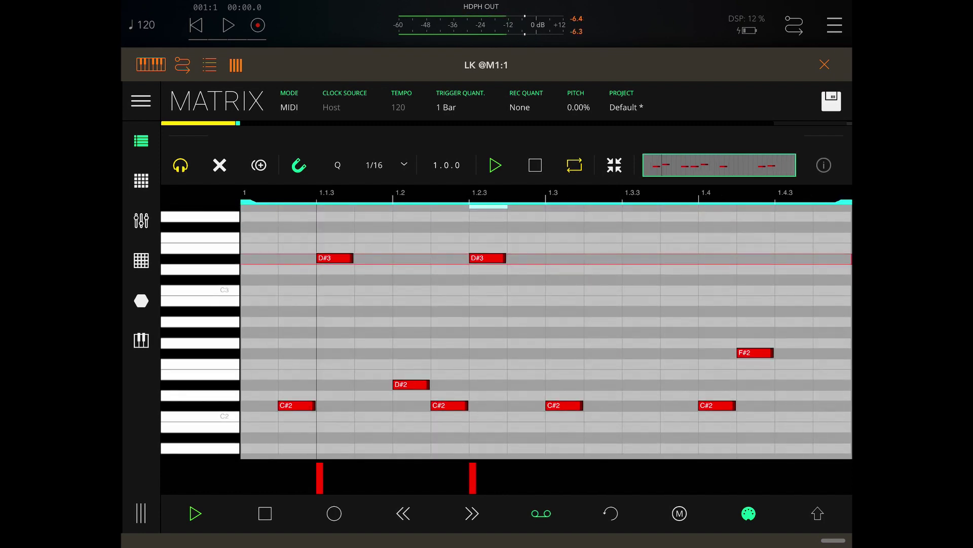
click(641, 257)
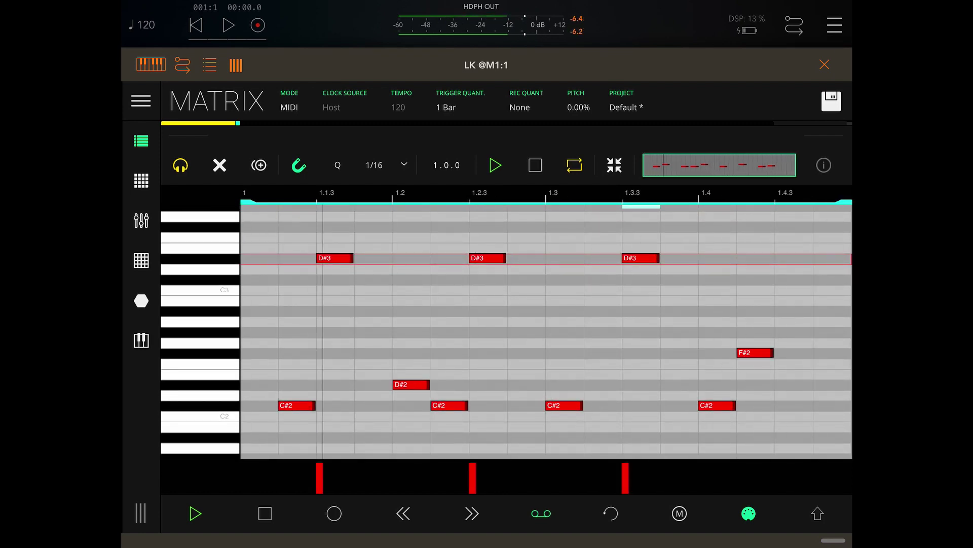
click(794, 257)
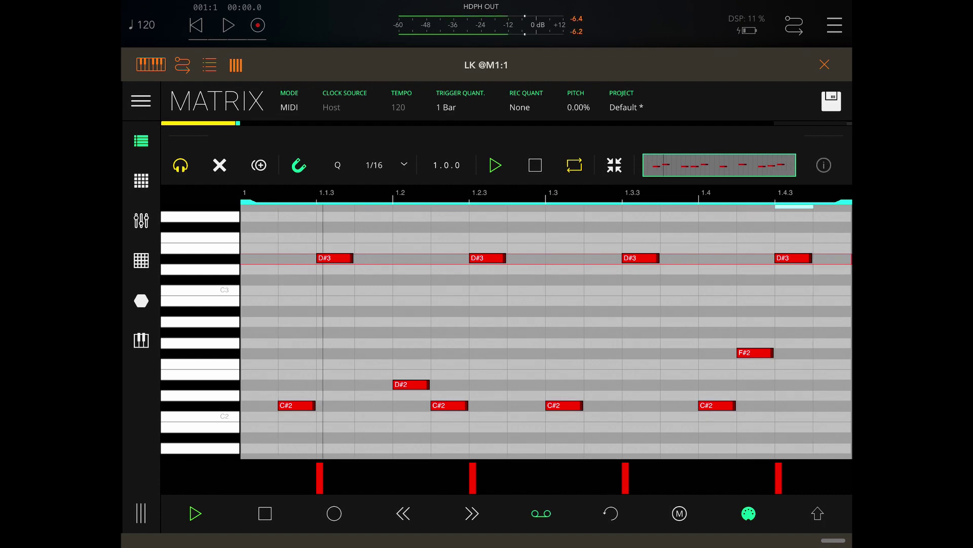
- Move the first two C#2 notes onto beat 1 and beat 1.2
click(258, 416)
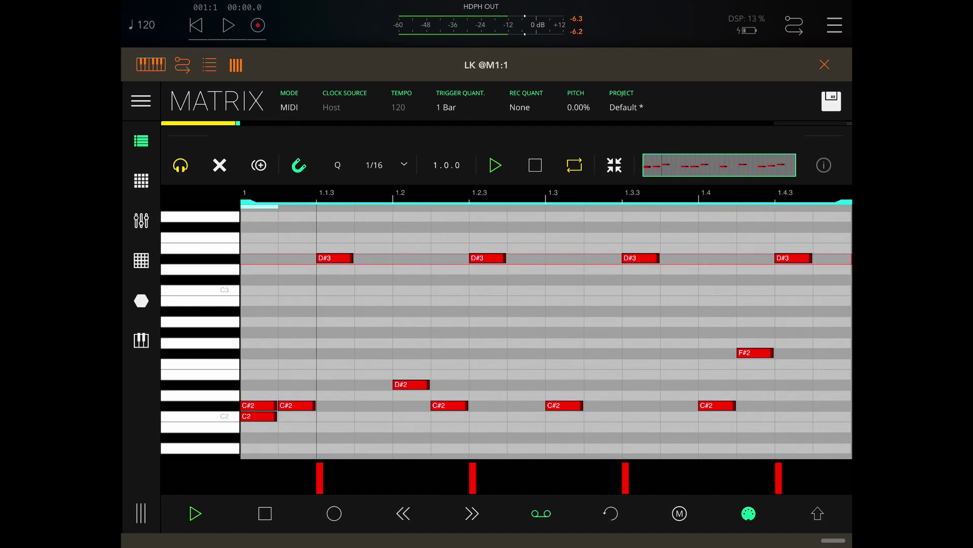
click(258, 416)
click(297, 405)
click(411, 405)
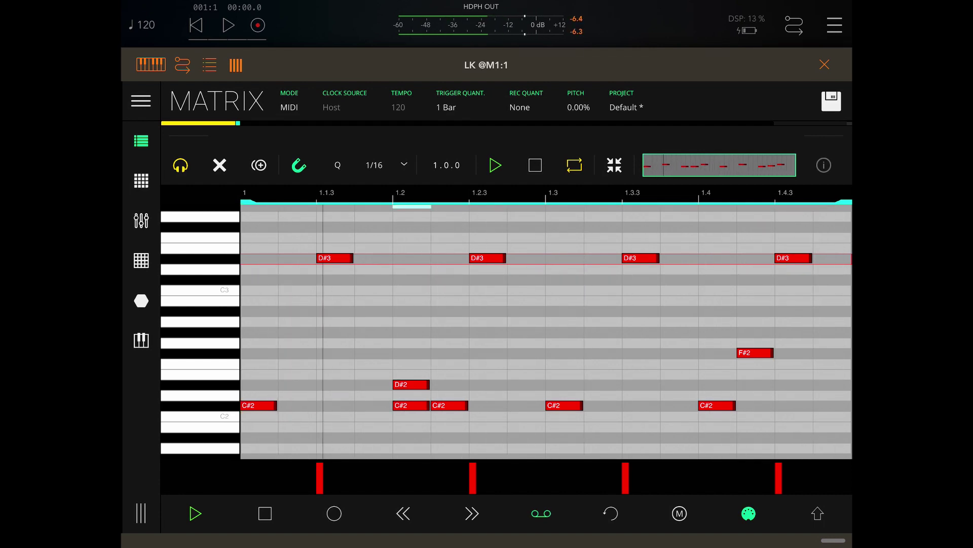
click(449, 406)
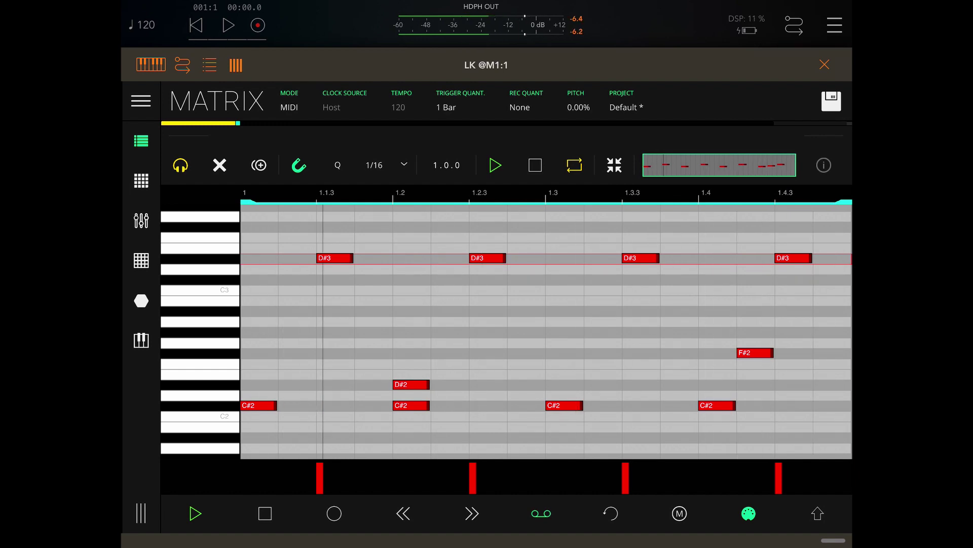
scroll(547, 331, up, 2)
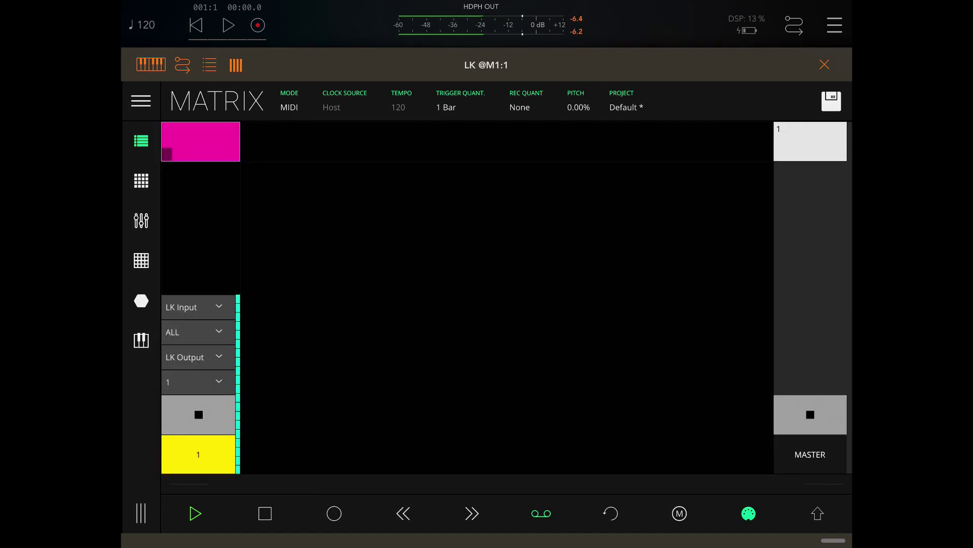
- Add a second track to LK's Matrix, outputting on MIDI channel 2
click(818, 513)
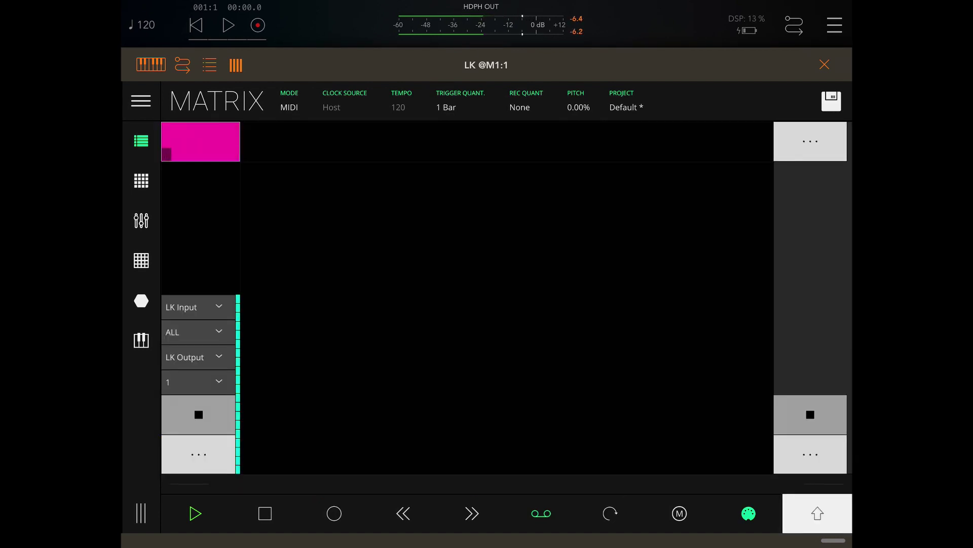
click(810, 454)
click(808, 392)
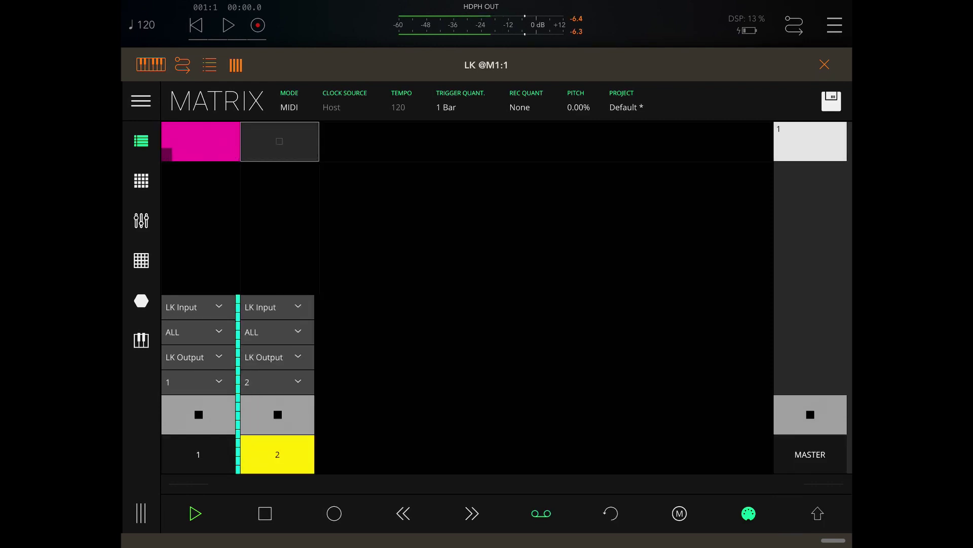
- Add a third audio channel with the DRC synth loaded
click(824, 65)
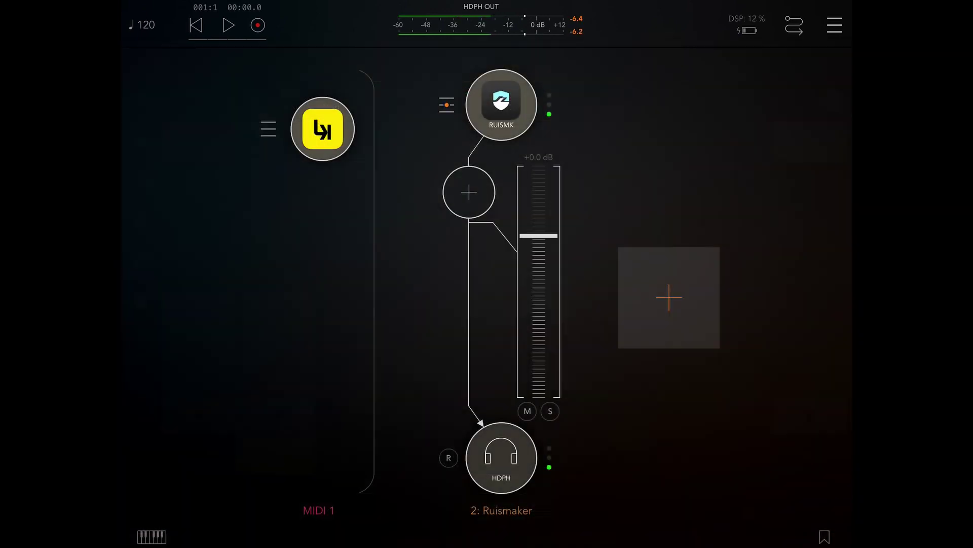
click(669, 298)
click(670, 262)
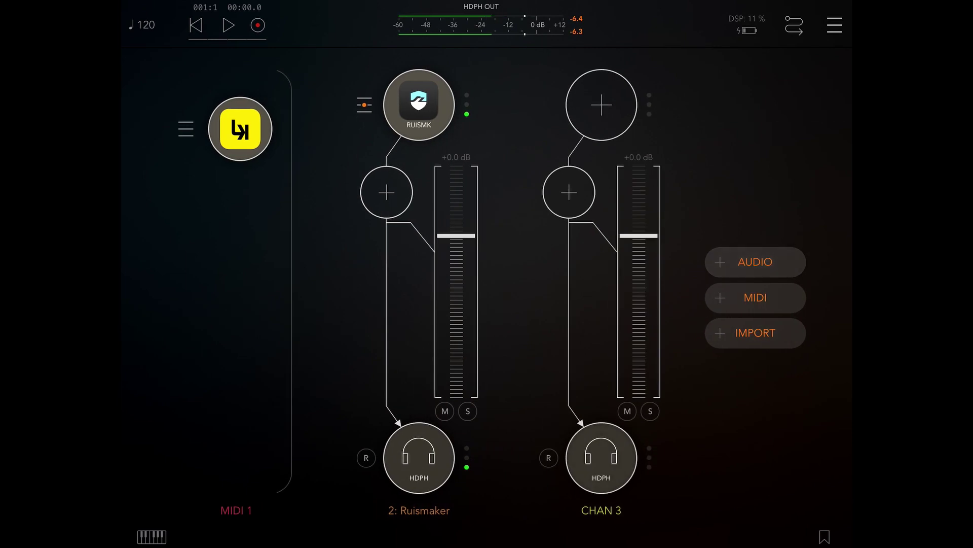
click(601, 105)
click(601, 260)
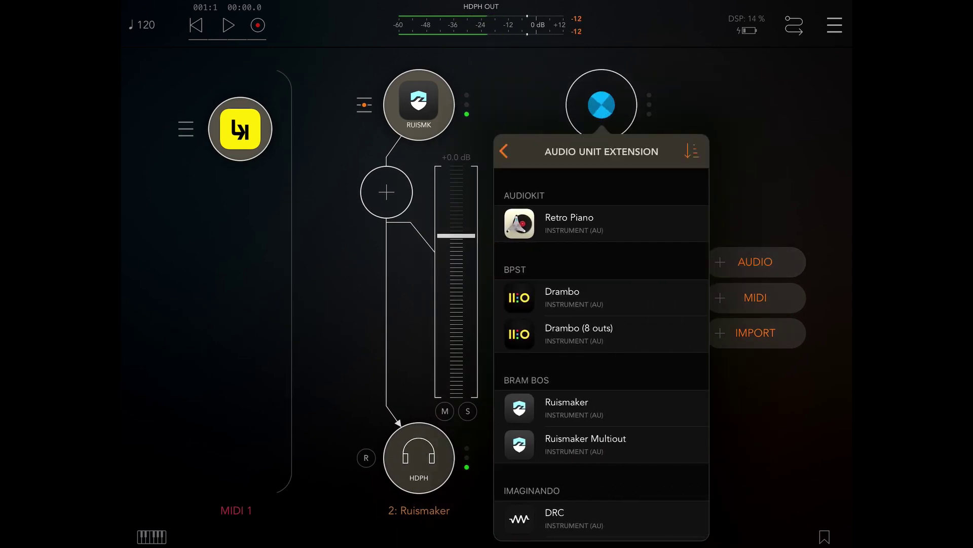
scroll(601, 355, down, 2)
click(578, 230)
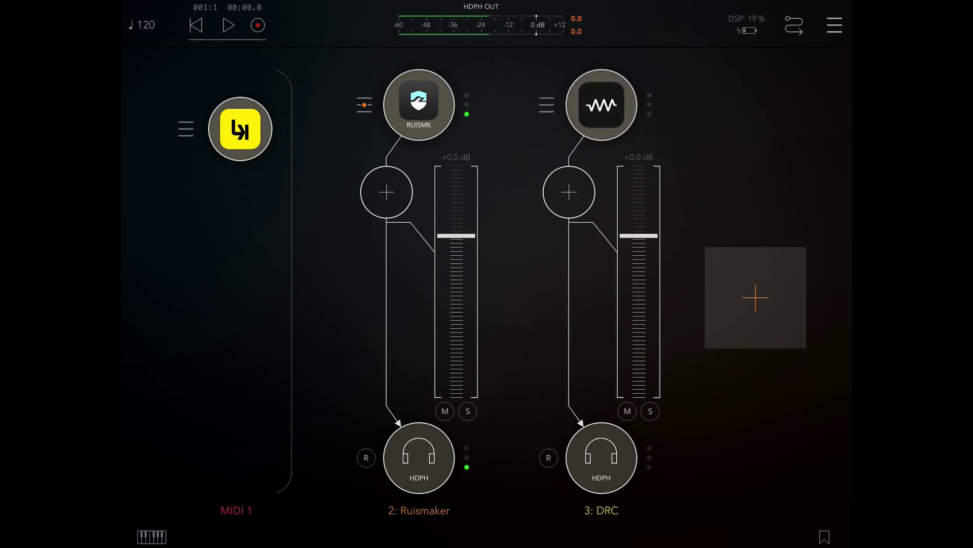
click(601, 105)
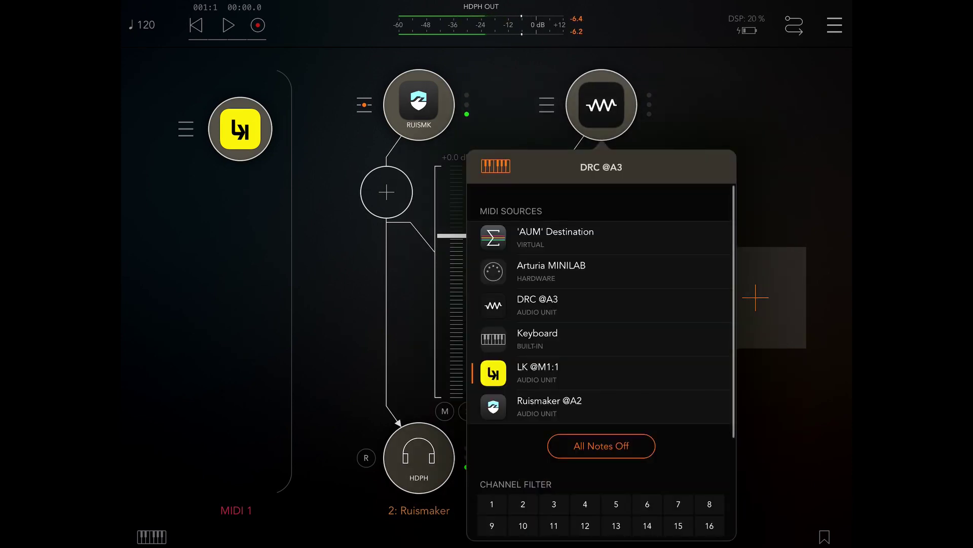
click(602, 373)
scroll(601, 355, down, 3)
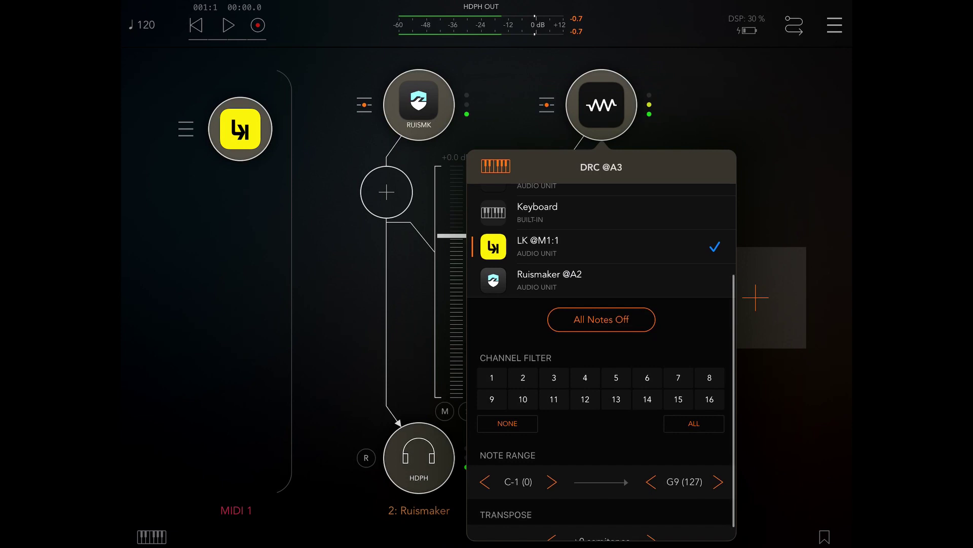
key(Escape)
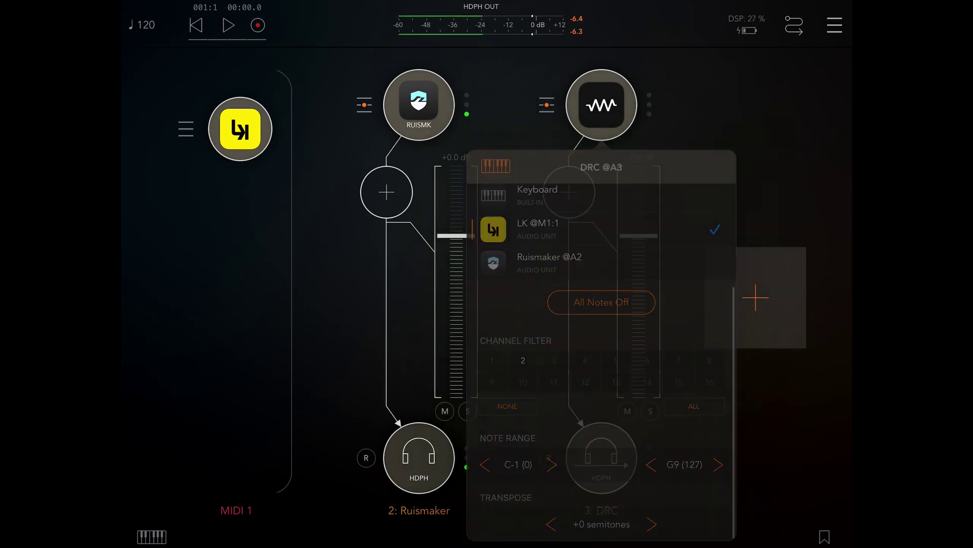
- Create a new clip in the empty slot of LK's track 2
click(241, 129)
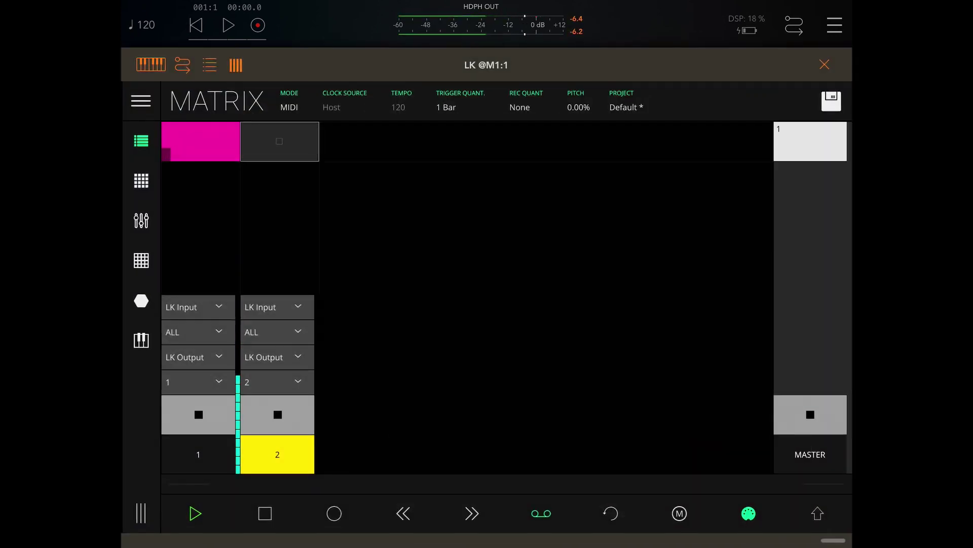
click(279, 141)
click(220, 165)
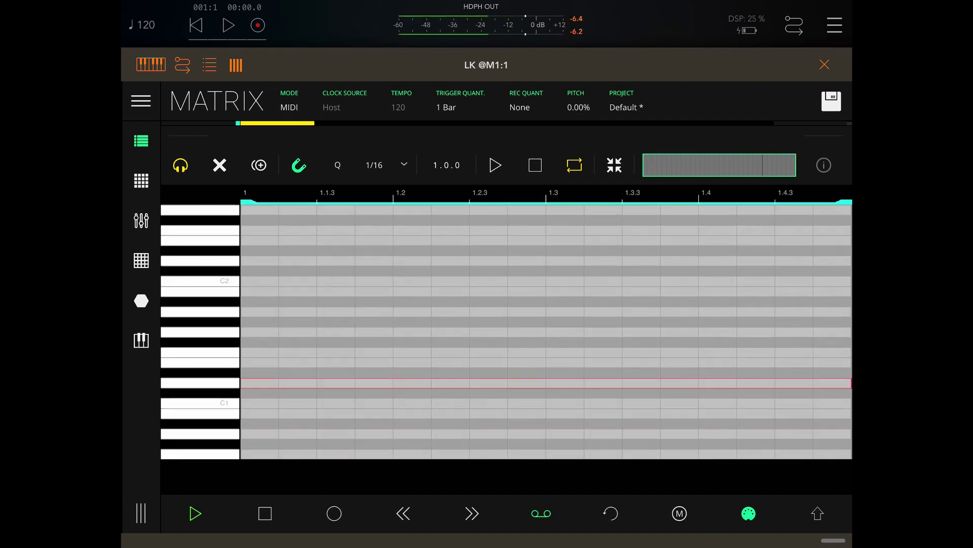
- Place three short 1/16 notes on one pitch and close the clip editor
click(259, 367)
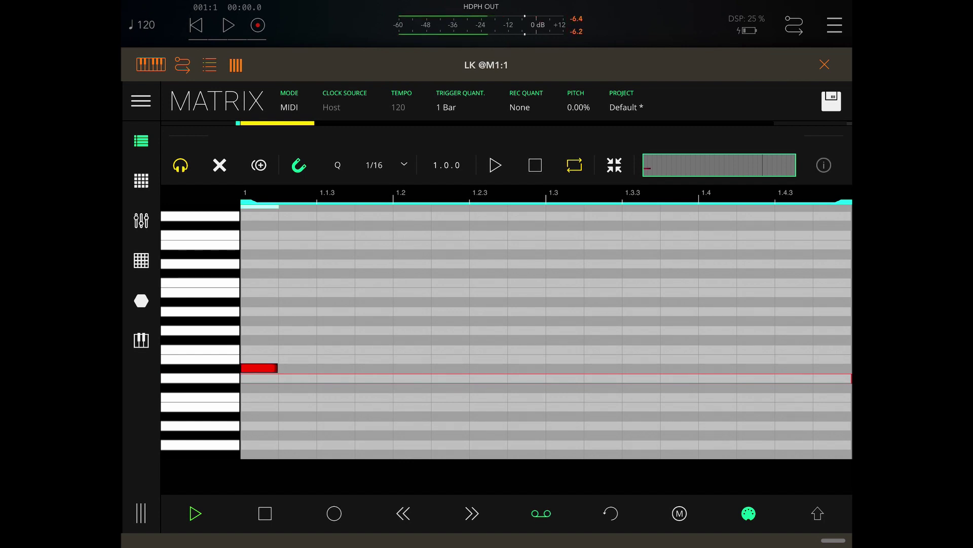
click(259, 378)
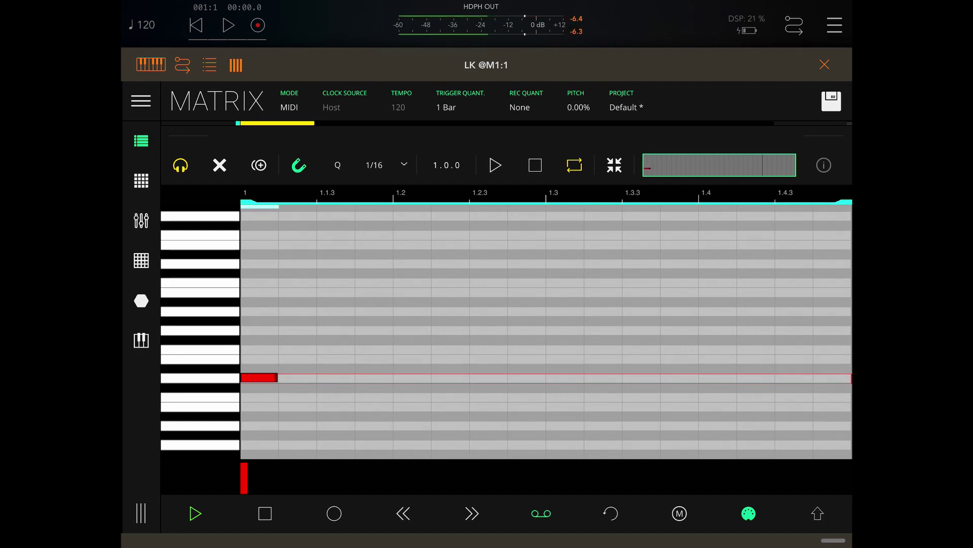
click(374, 378)
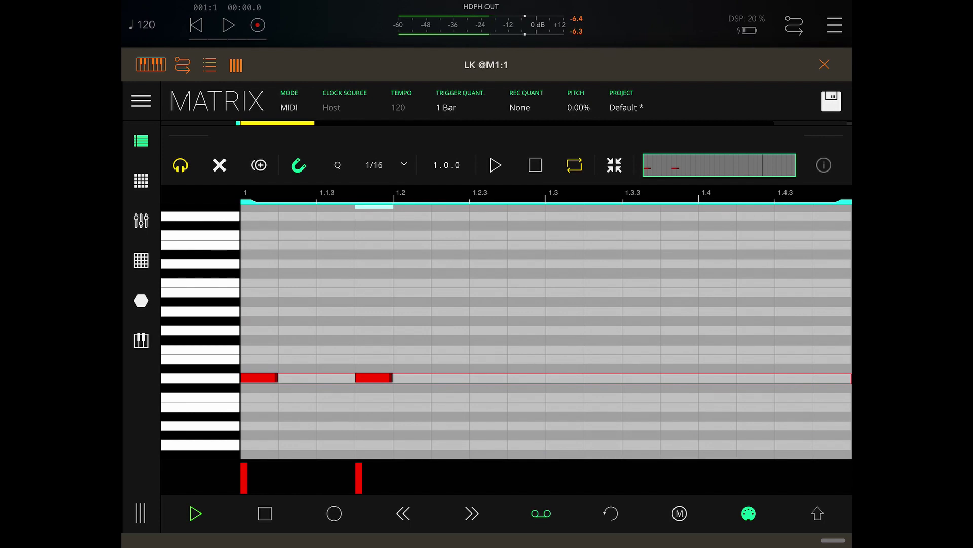
click(488, 378)
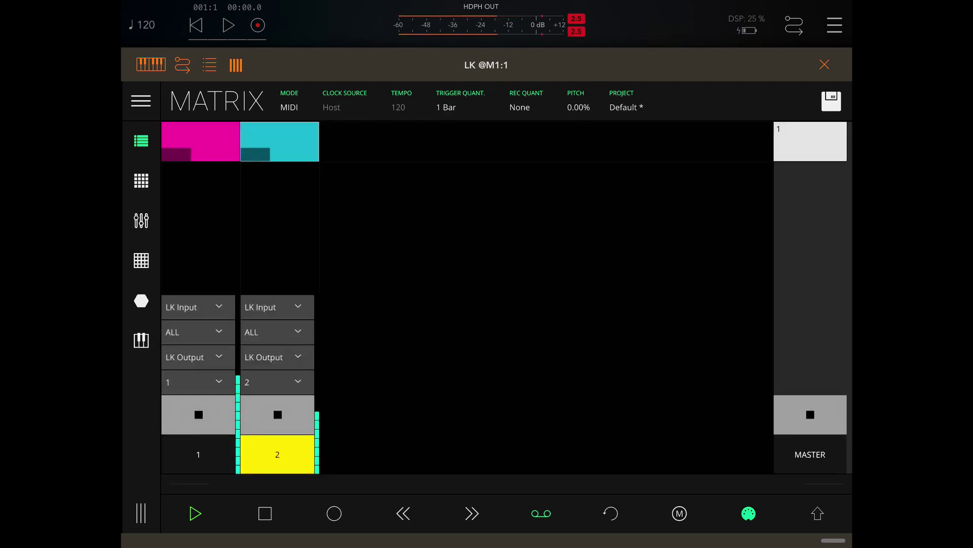
click(220, 165)
- Open DRC's patch list at the Sounds From Outer Space bank
click(825, 64)
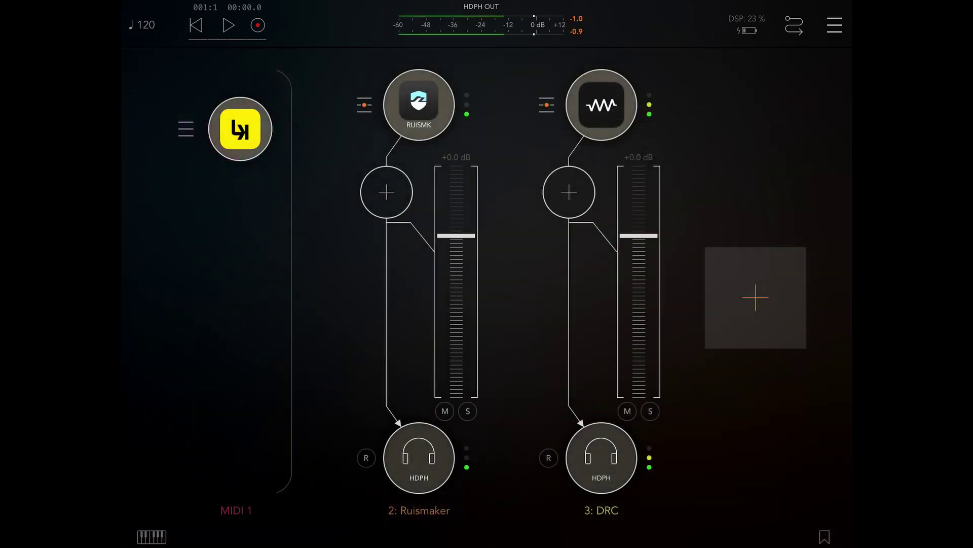
click(602, 105)
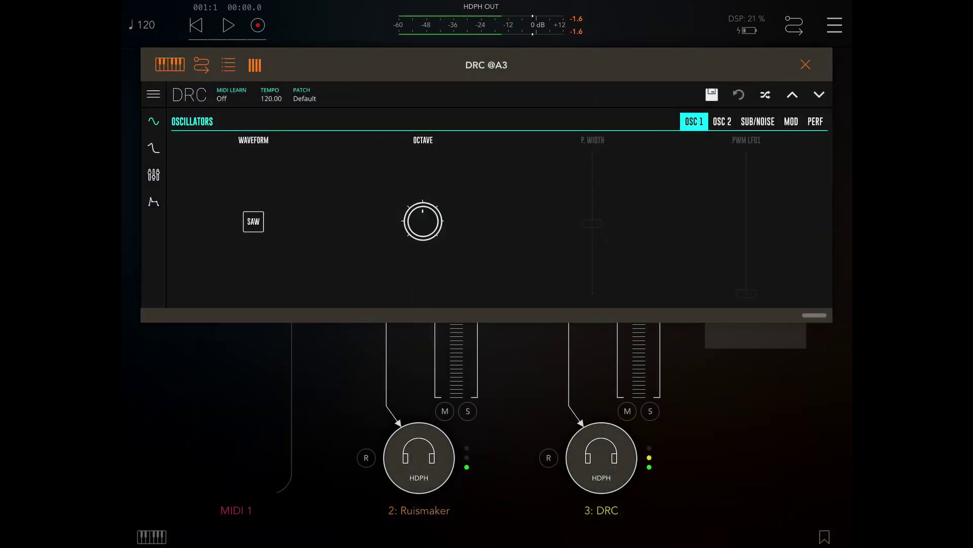
click(355, 101)
click(226, 332)
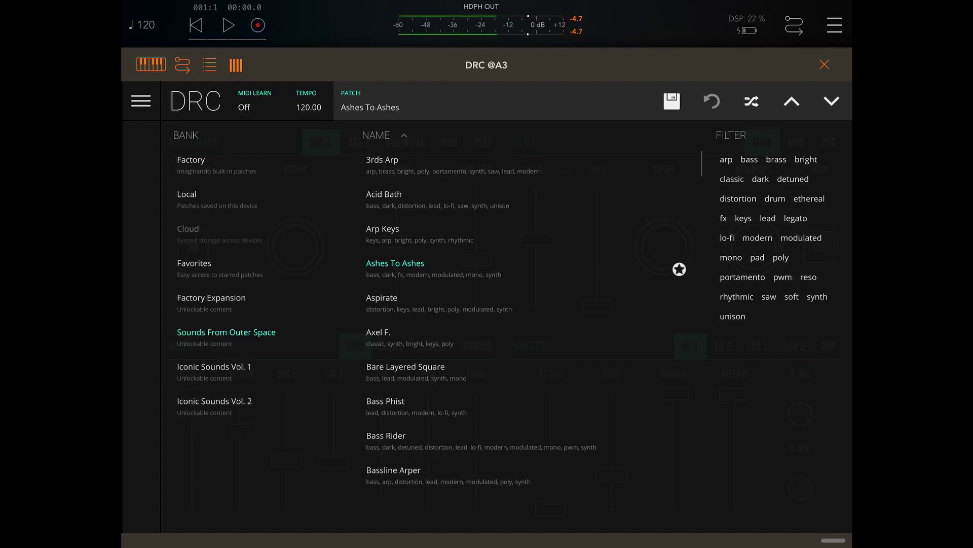
- Audition patches, choose Bassline Arper, and nudge the filter cutoff
click(680, 304)
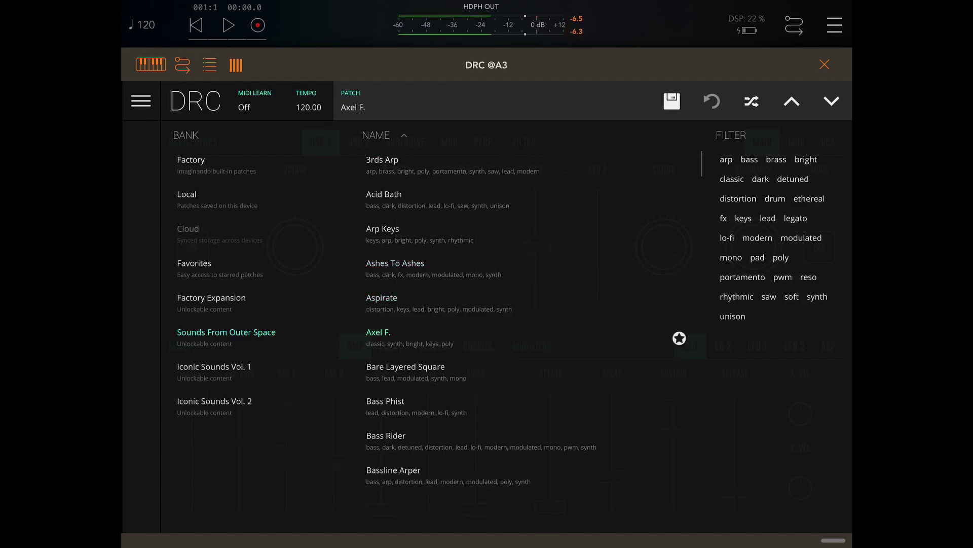
click(680, 372)
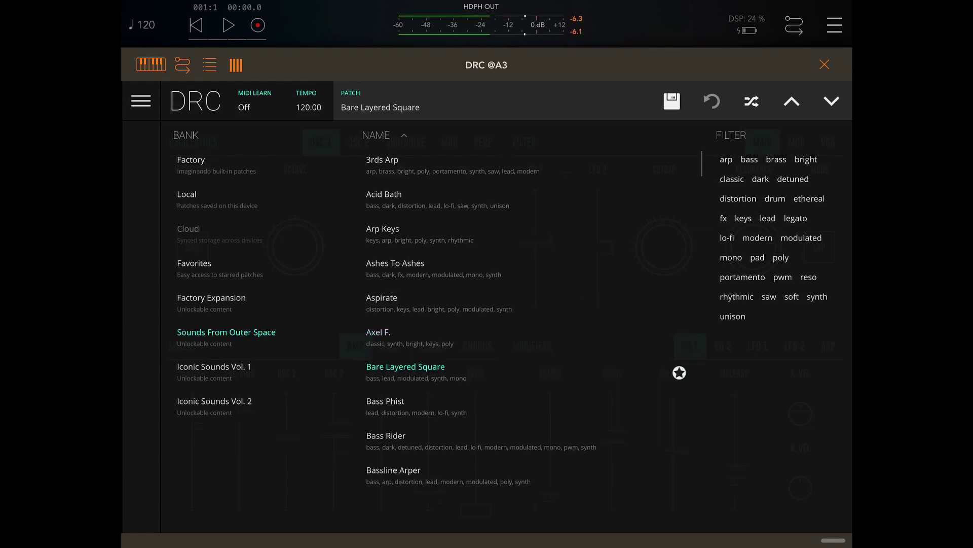
click(679, 407)
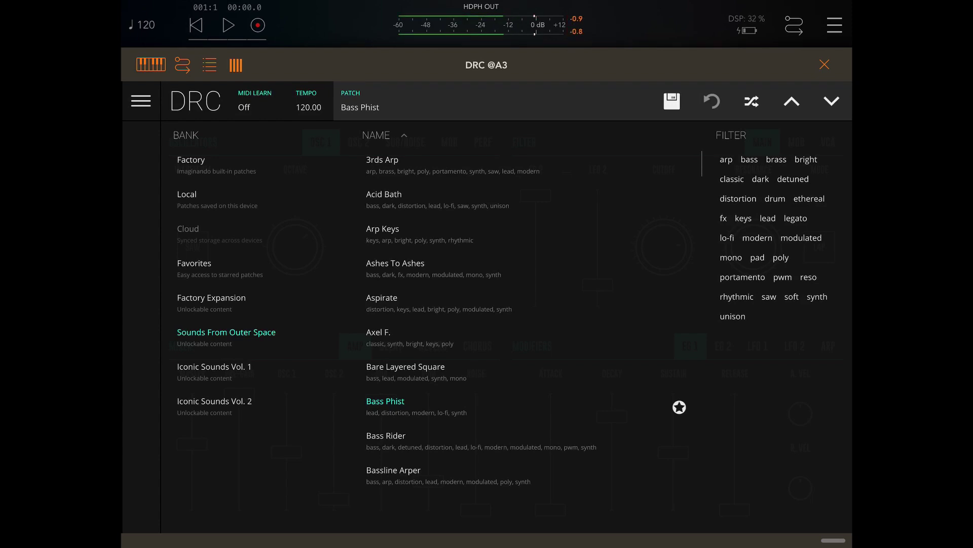
drag(679, 441, 679, 309)
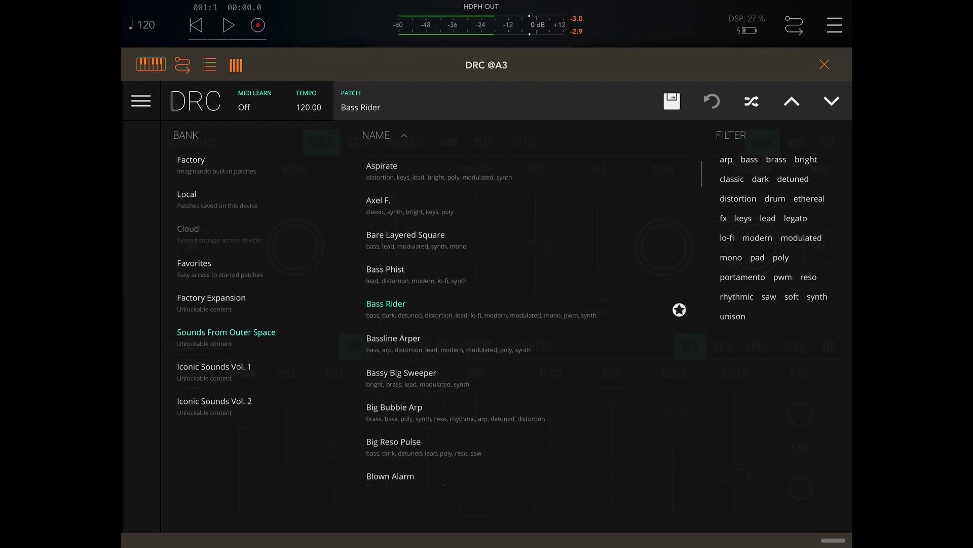
click(680, 344)
click(368, 104)
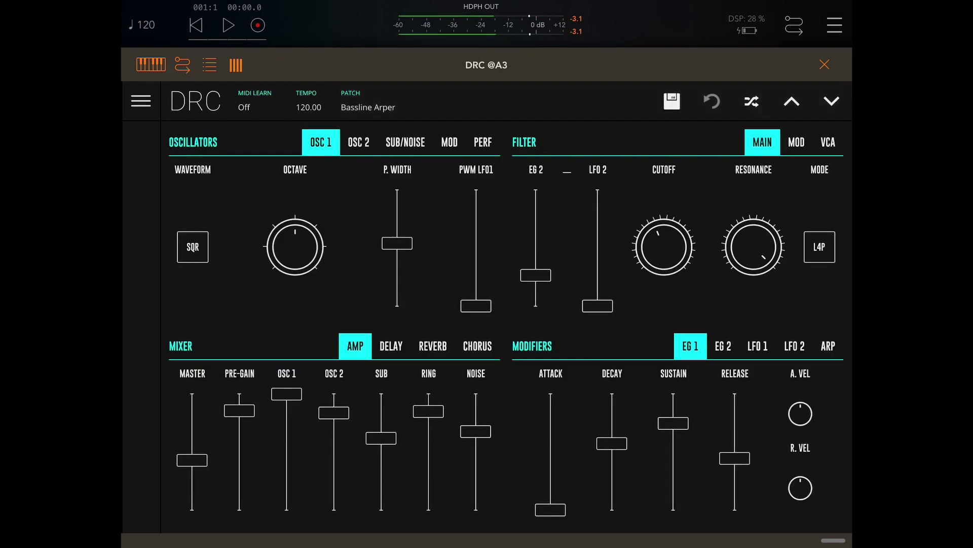
drag(664, 246, 663, 256)
- Close DRC and pull its channel fader down to about -5.4 dB
click(825, 65)
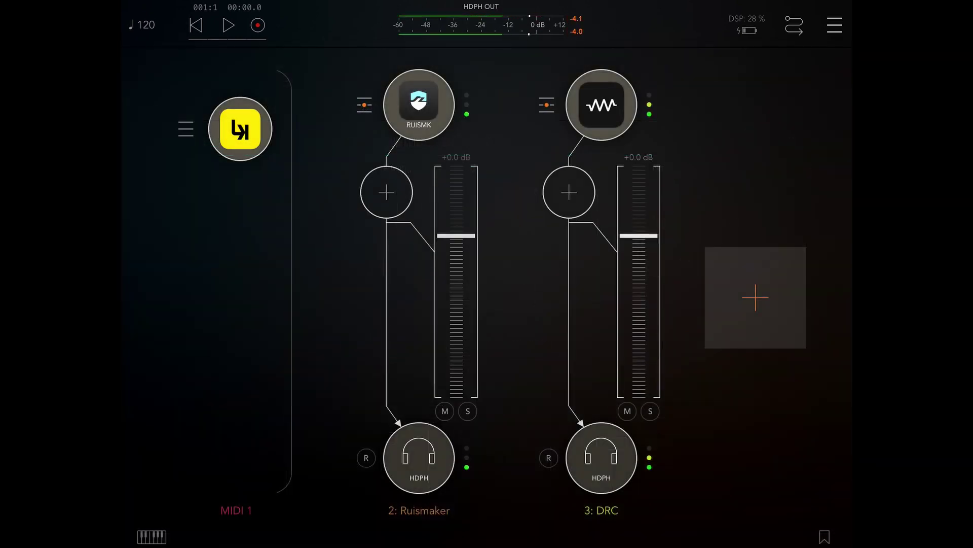
drag(638, 235, 639, 277)
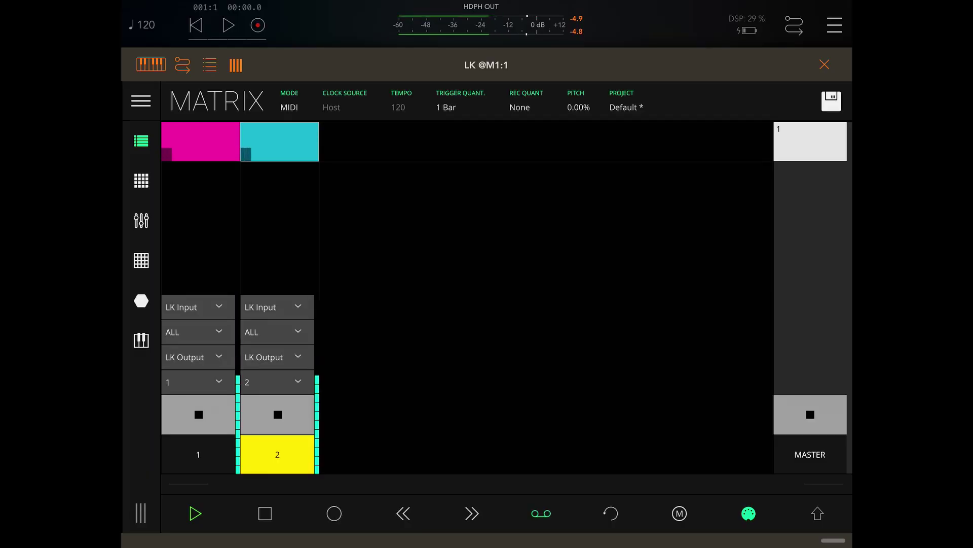
- Open Properties for the cyan clip in LK's Matrix from its context menu
right_click(279, 147)
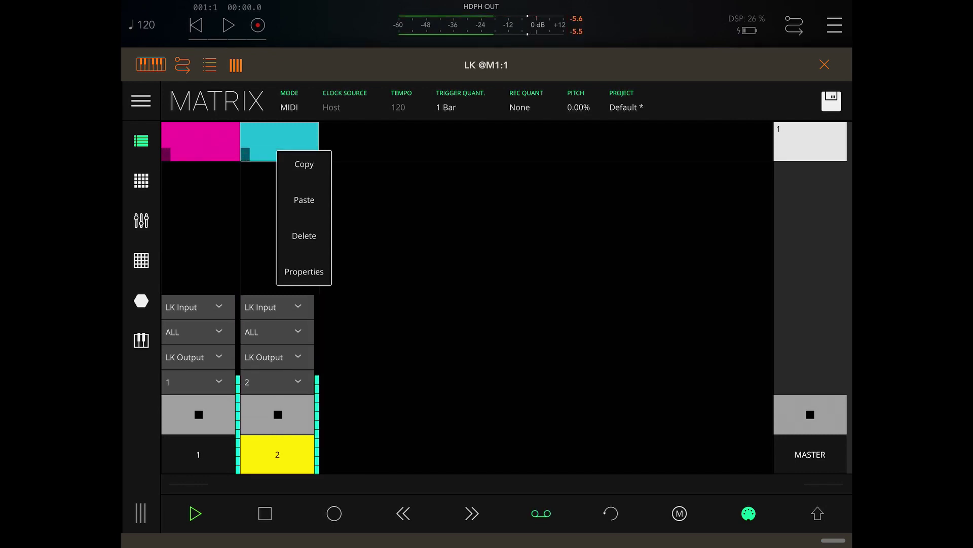
click(304, 271)
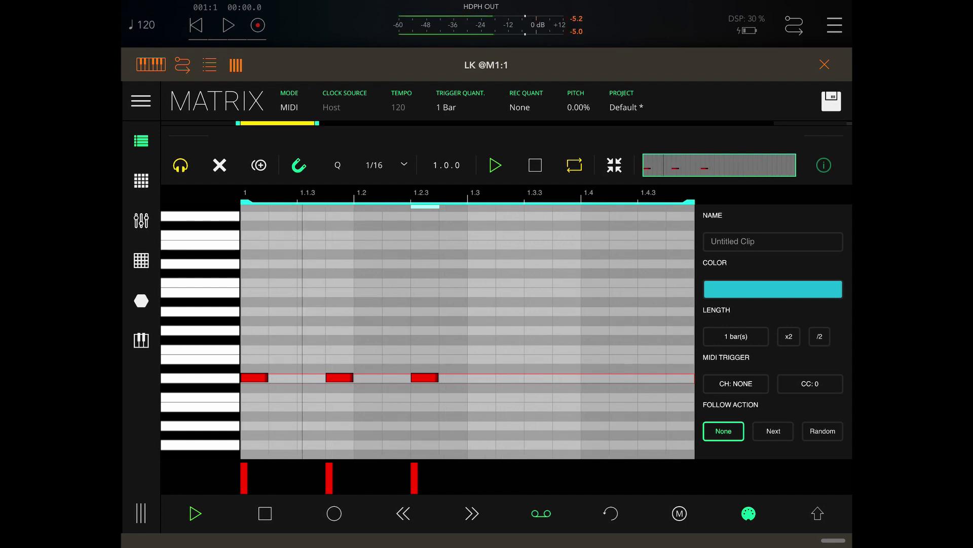
- Name the clip BASS and colour it bright green
click(772, 241)
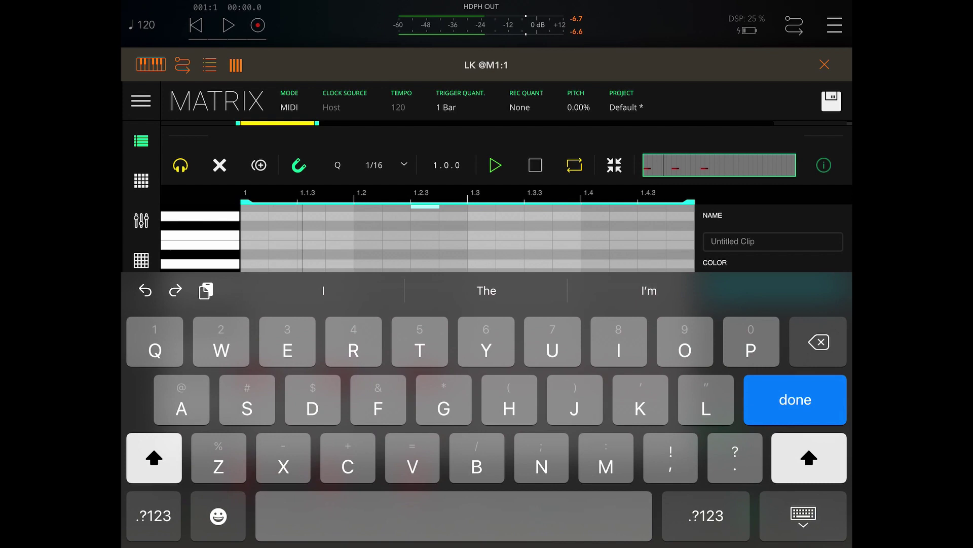
text(B)
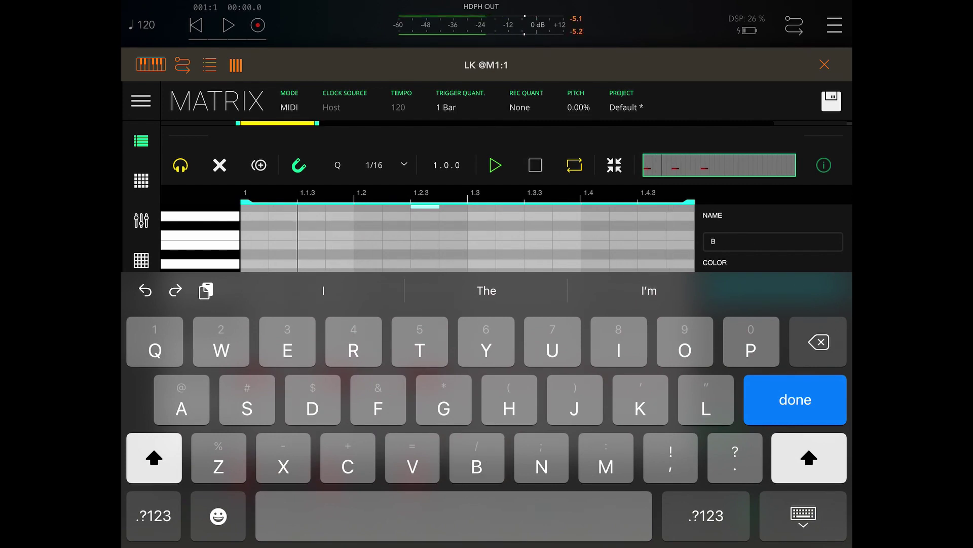
text(ASS)
key(Return)
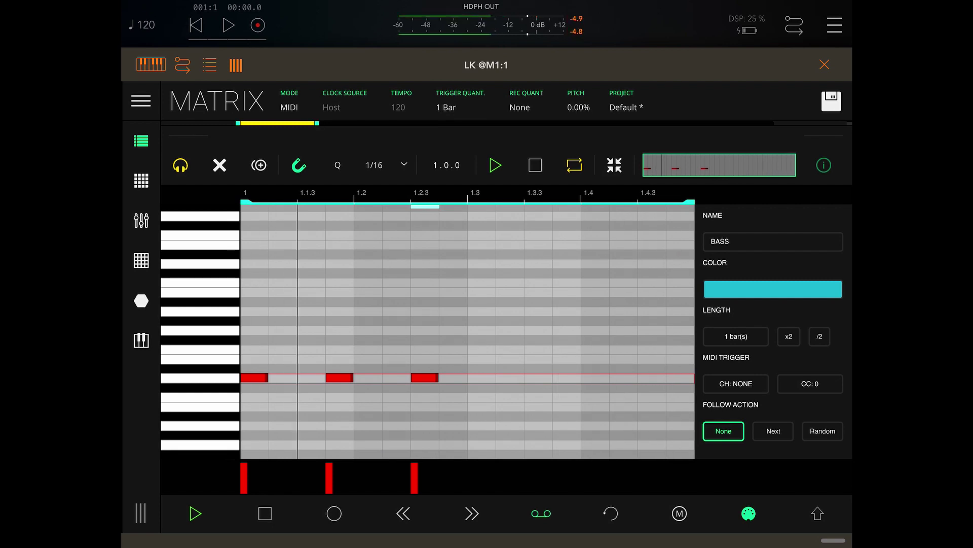
click(773, 289)
click(764, 286)
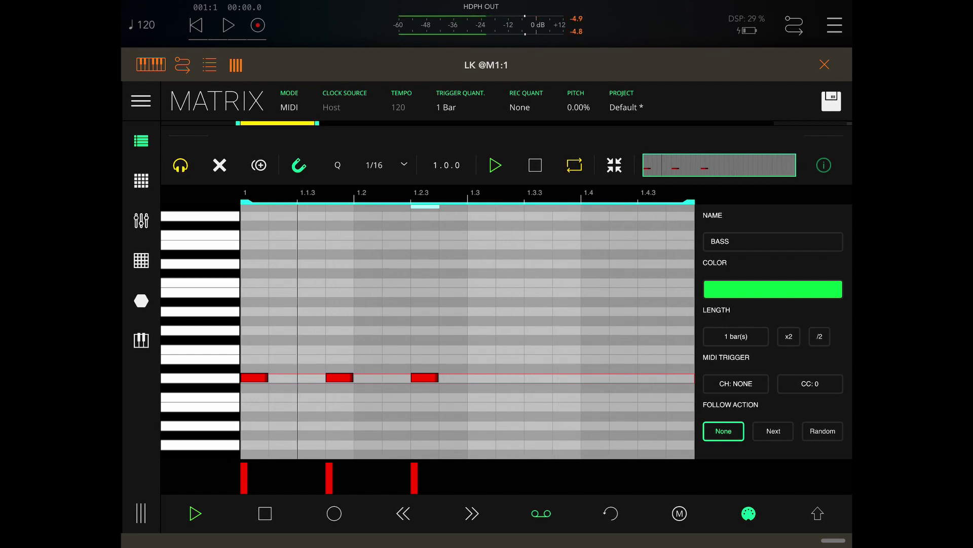
- Test the clip Length by doubling it to two bars and halving back, twice
click(736, 337)
click(736, 336)
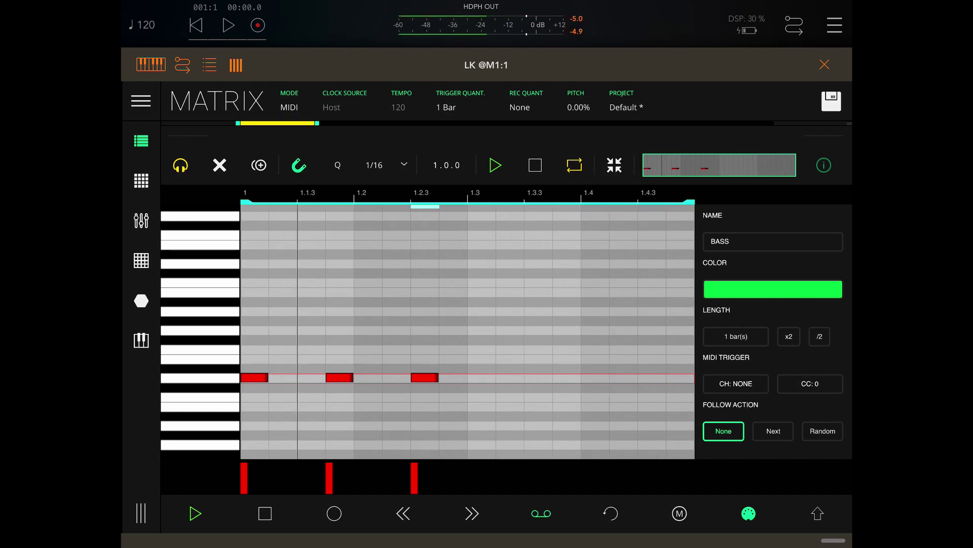
click(789, 336)
click(819, 336)
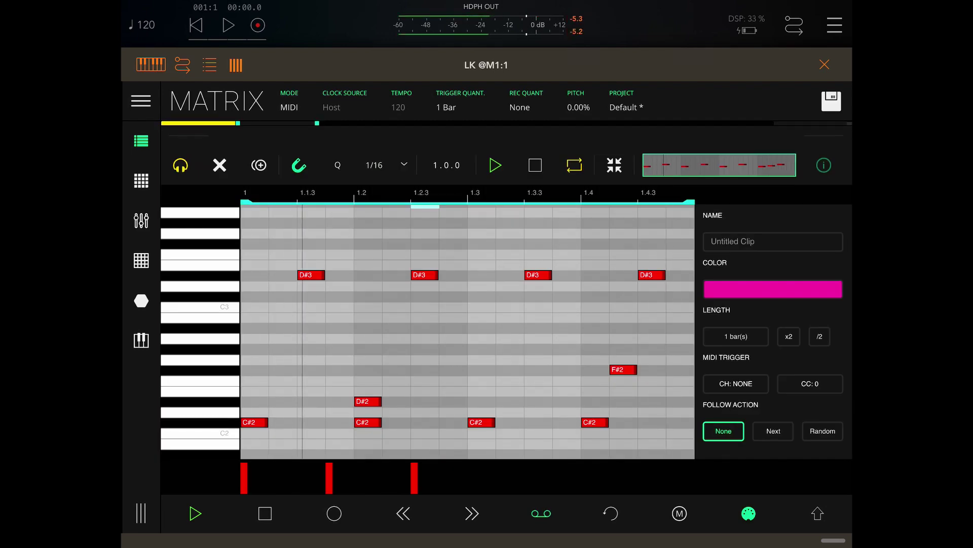
- Name the drum clip DRUMS, colour it cyan, and return to the matrix
click(773, 241)
text(DRU)
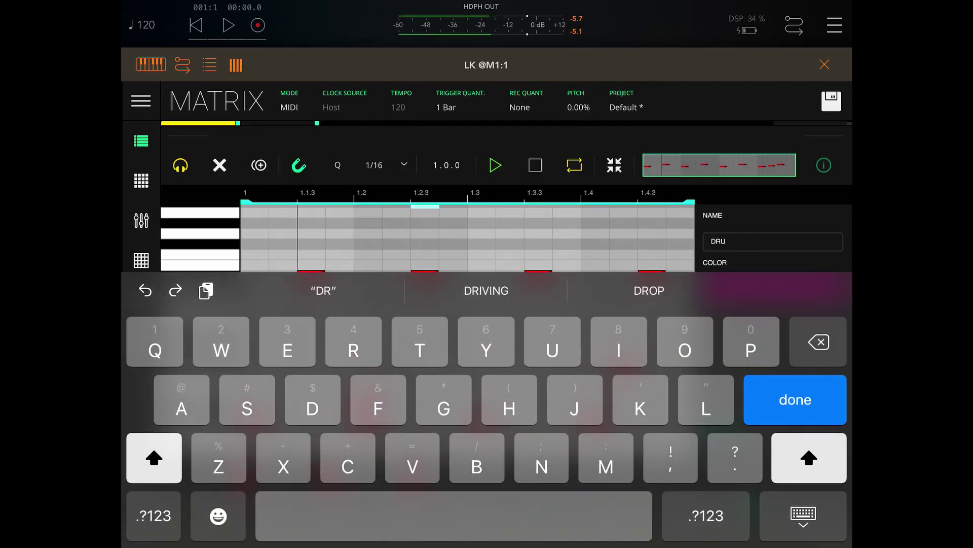
text(MS)
key(Return)
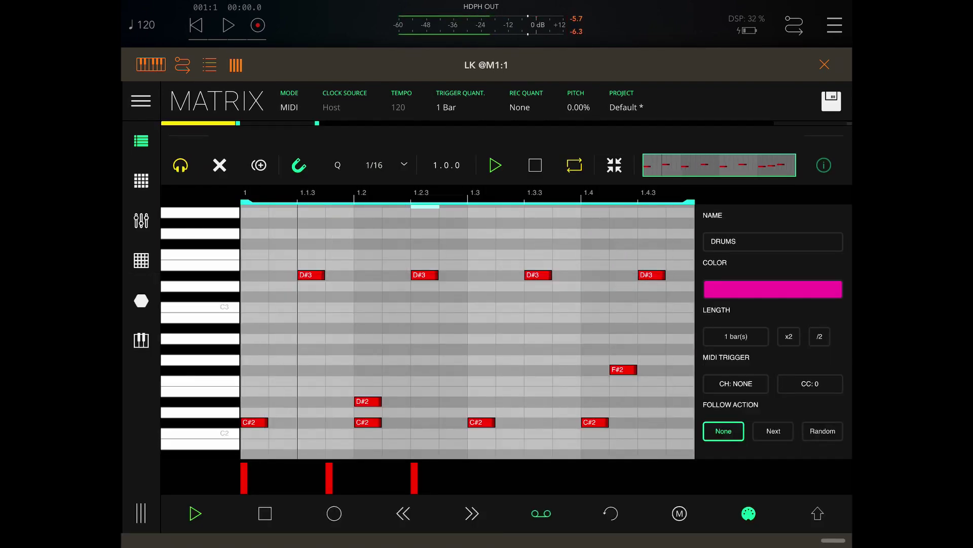
click(773, 289)
click(782, 289)
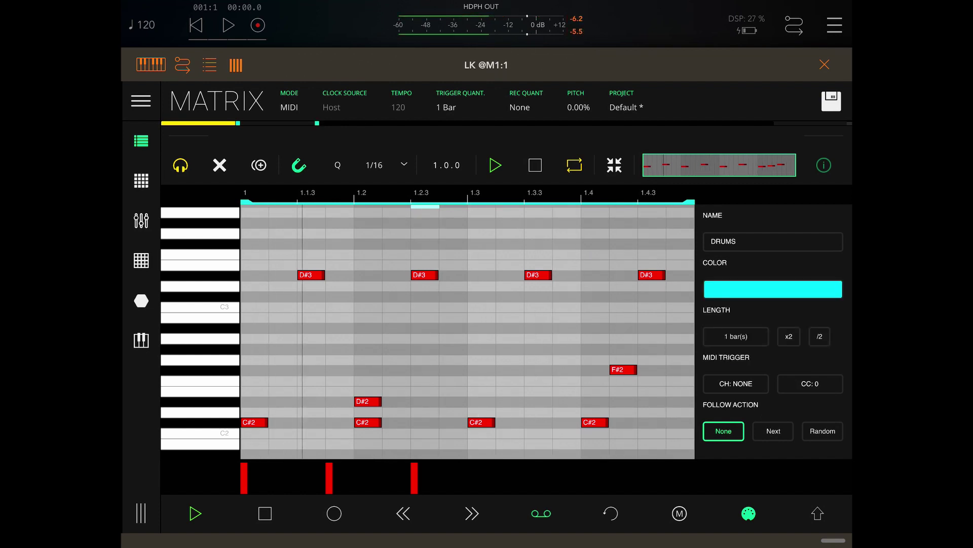
click(141, 141)
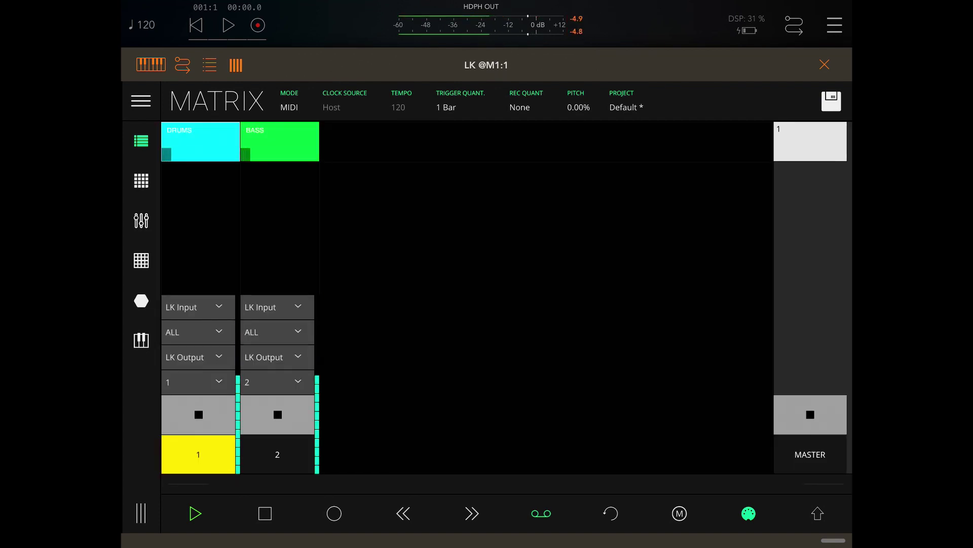
- Add a second scene row to LK's matrix
click(817, 513)
click(811, 454)
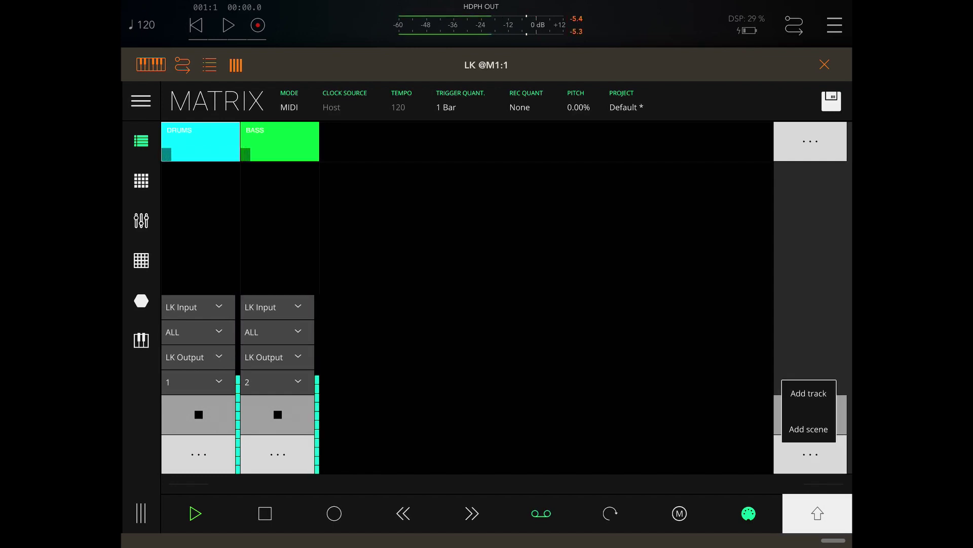
click(810, 429)
click(817, 513)
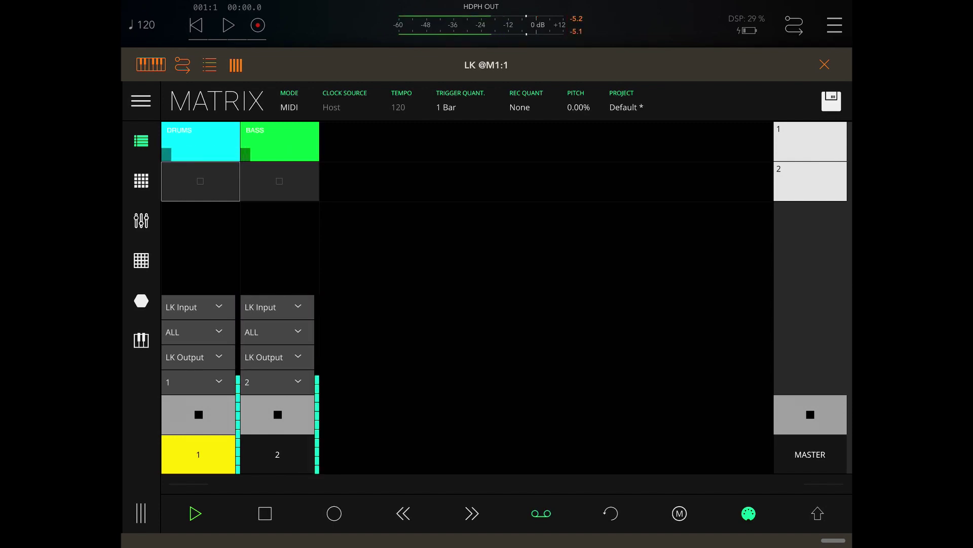
- Paste a copy of DRUMS into scene 2's track-one slot and open its notes
right_click(197, 144)
click(220, 162)
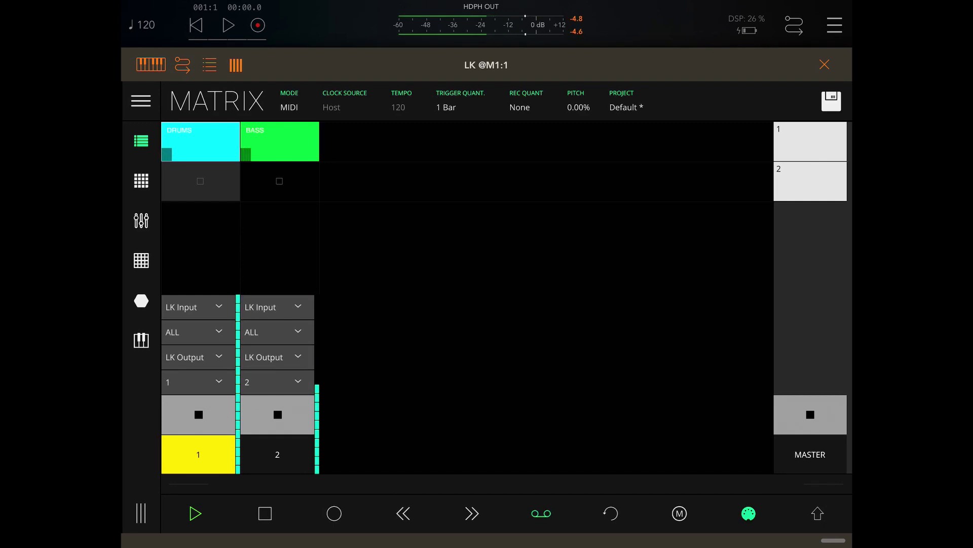
right_click(200, 181)
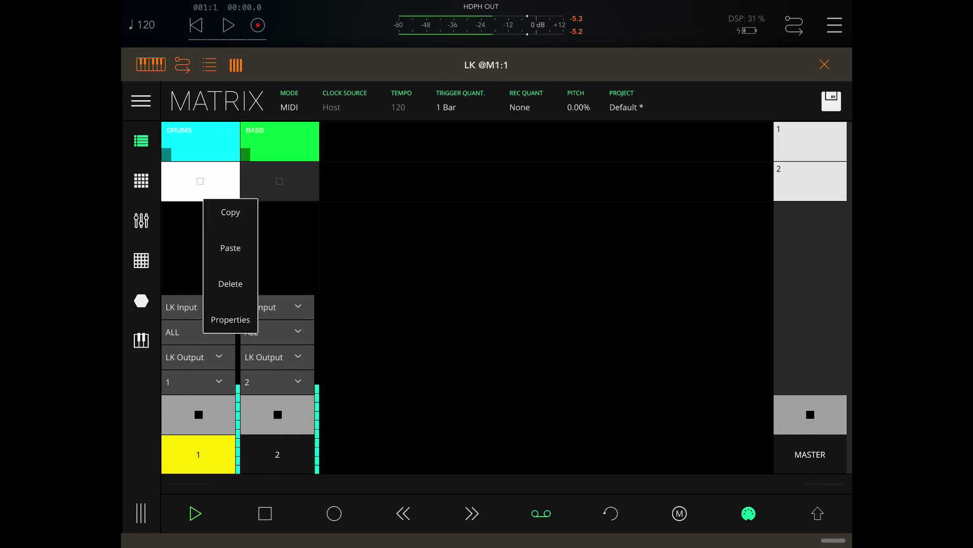
click(230, 248)
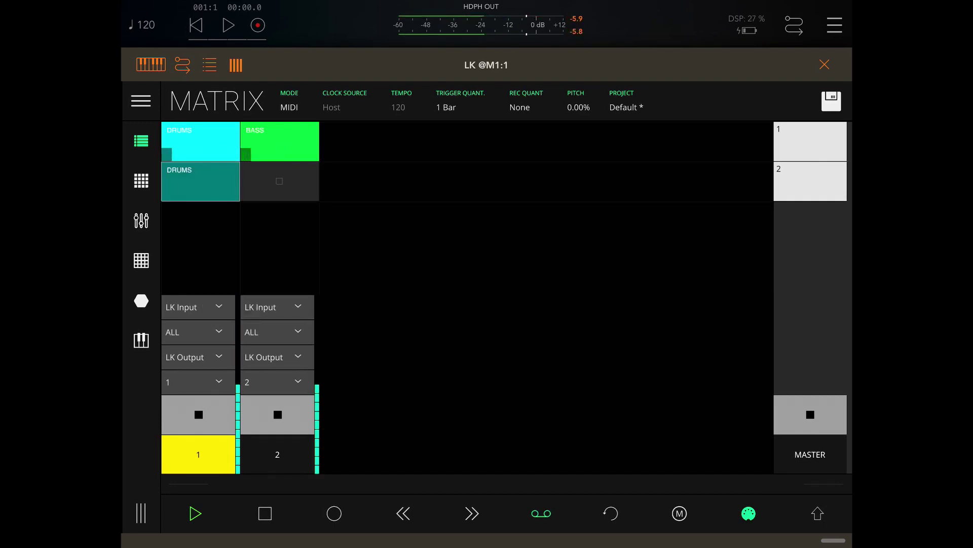
click(611, 513)
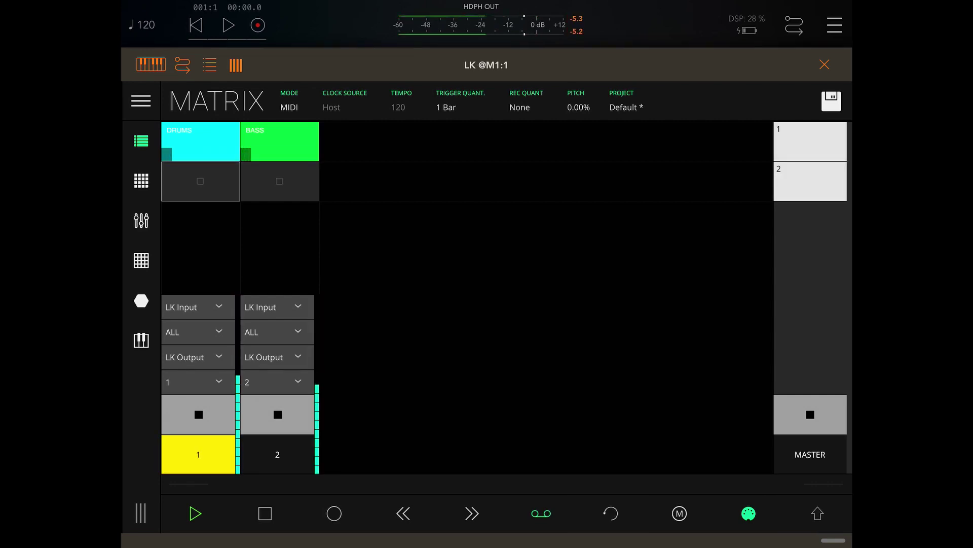
click(818, 513)
click(611, 513)
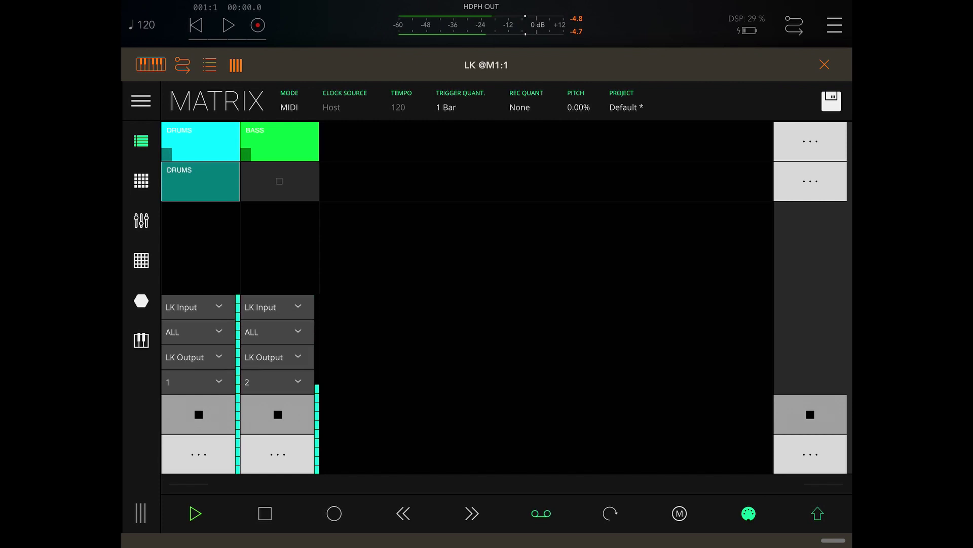
click(200, 181)
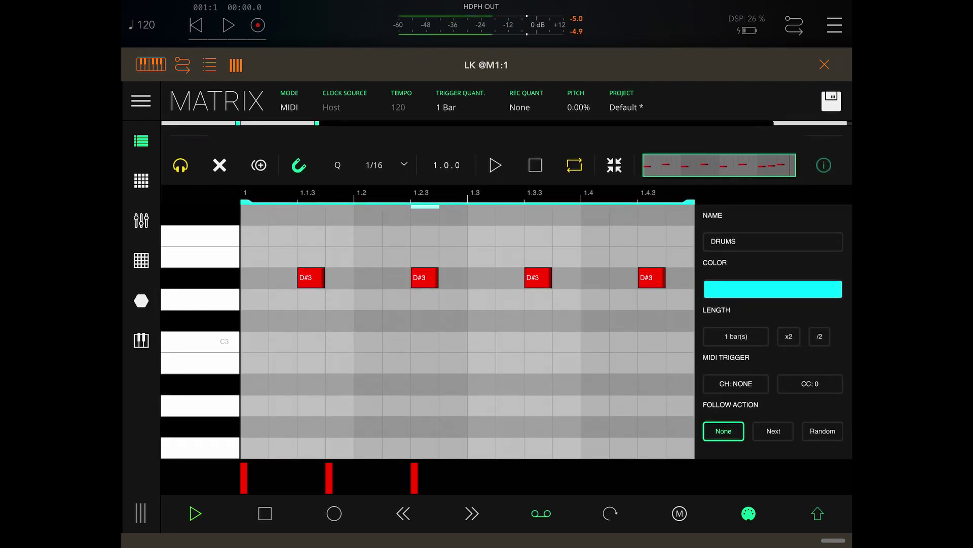
- Hide the clip settings panel and audition the upper drum-kit pitches
scroll(468, 326, down, 3)
click(824, 165)
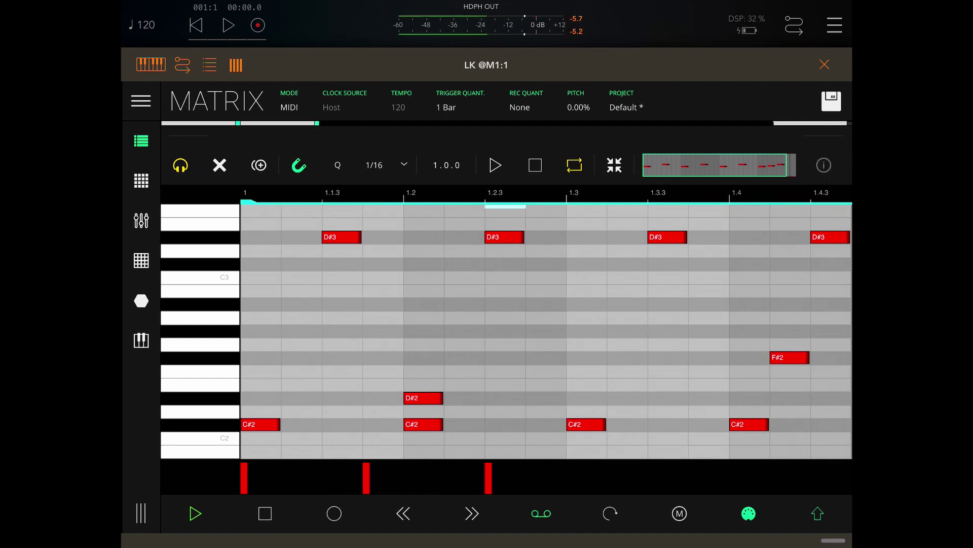
scroll(507, 325, down, 3)
click(200, 304)
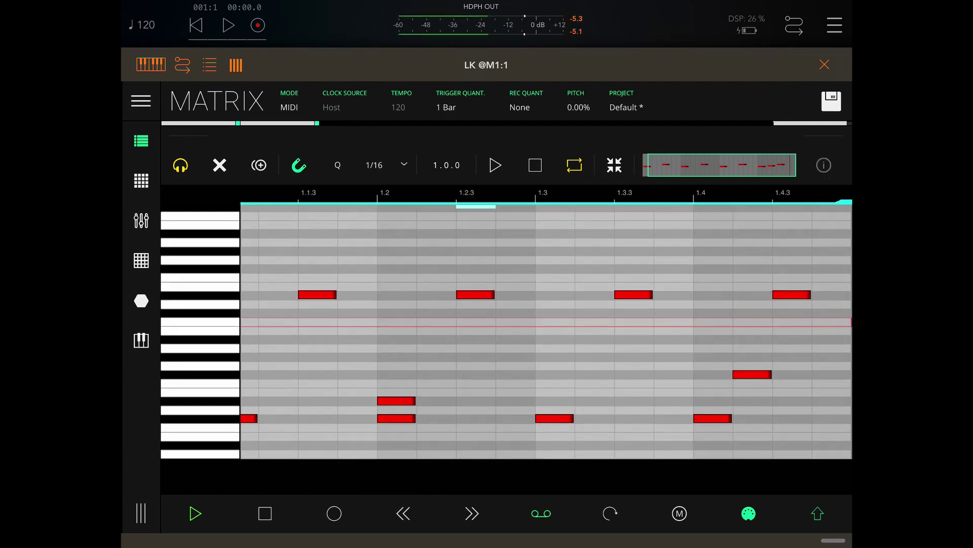
click(200, 260)
click(200, 233)
click(200, 348)
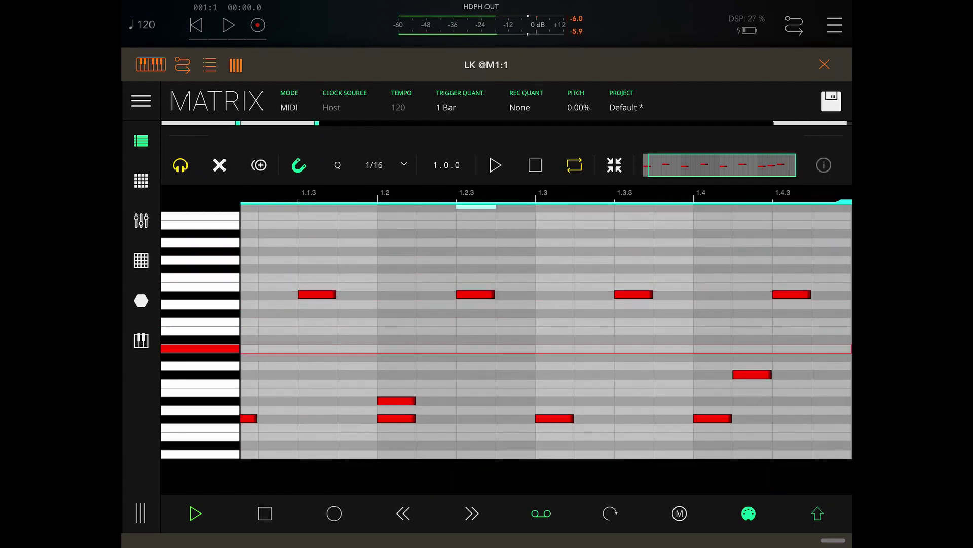
click(200, 337)
click(200, 384)
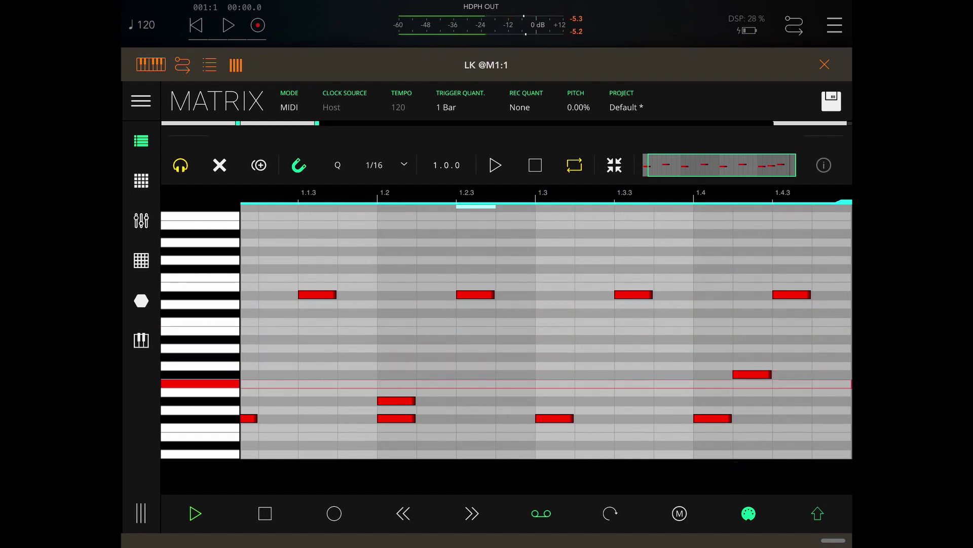
click(752, 374)
- Audition the lowest drum pitches, add a D#2 hit on beat four, remove the higher note
click(200, 366)
click(200, 349)
click(200, 383)
click(200, 410)
click(200, 428)
click(200, 446)
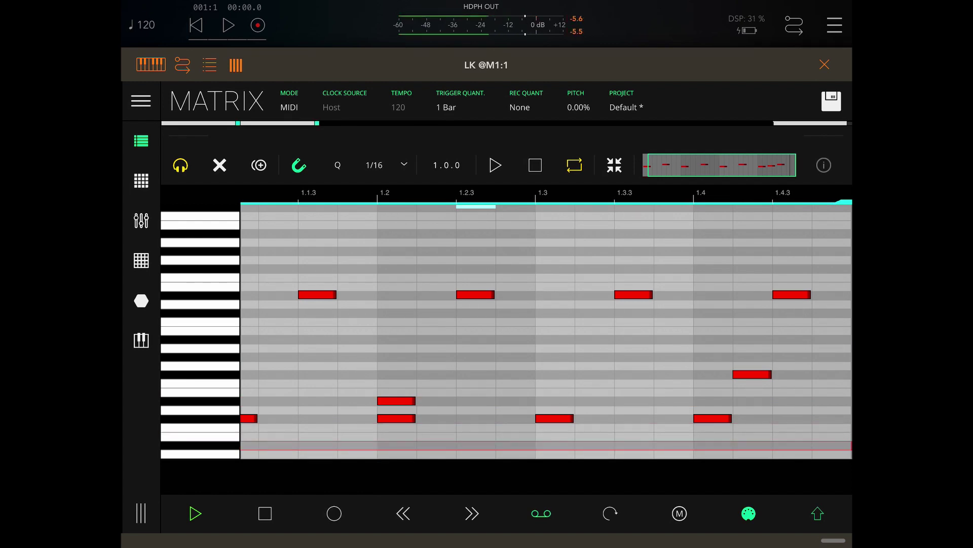
click(200, 410)
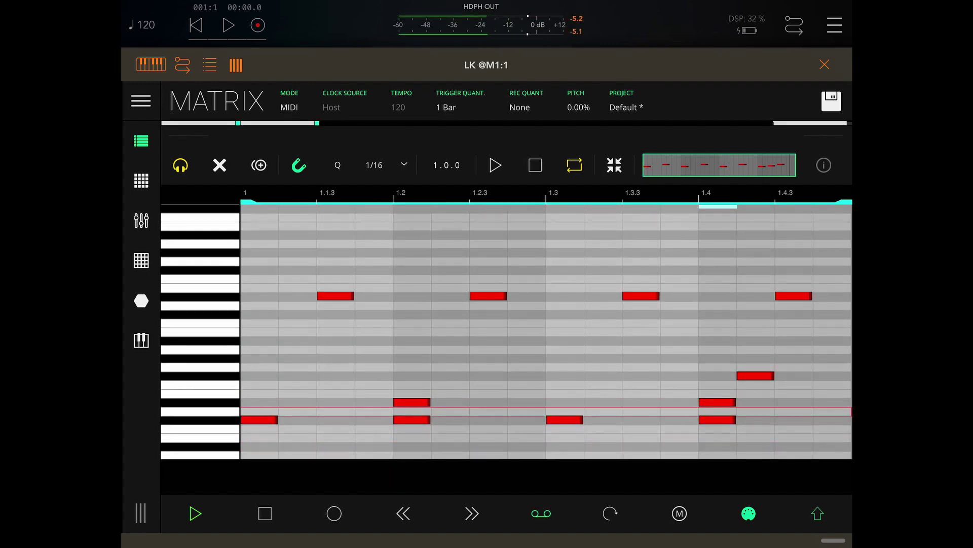
click(755, 375)
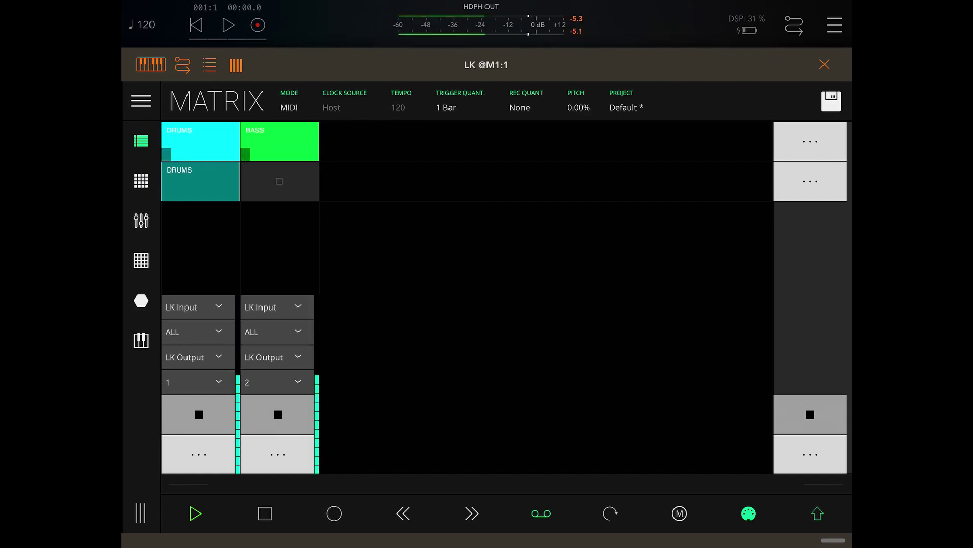
- Turn off Shift mode and paste a copy of BASS into scene 2's column-2 slot
key(shift)
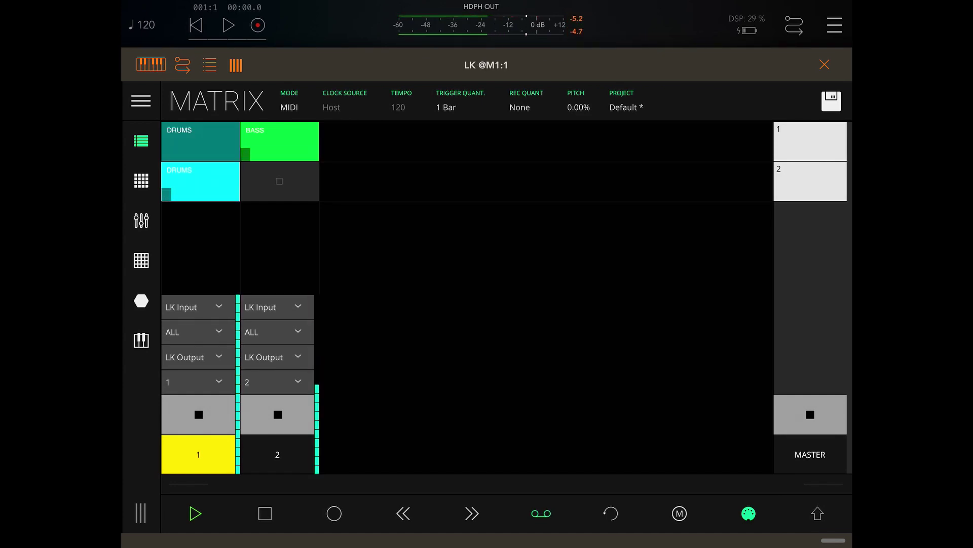
click(280, 141)
right_click(279, 181)
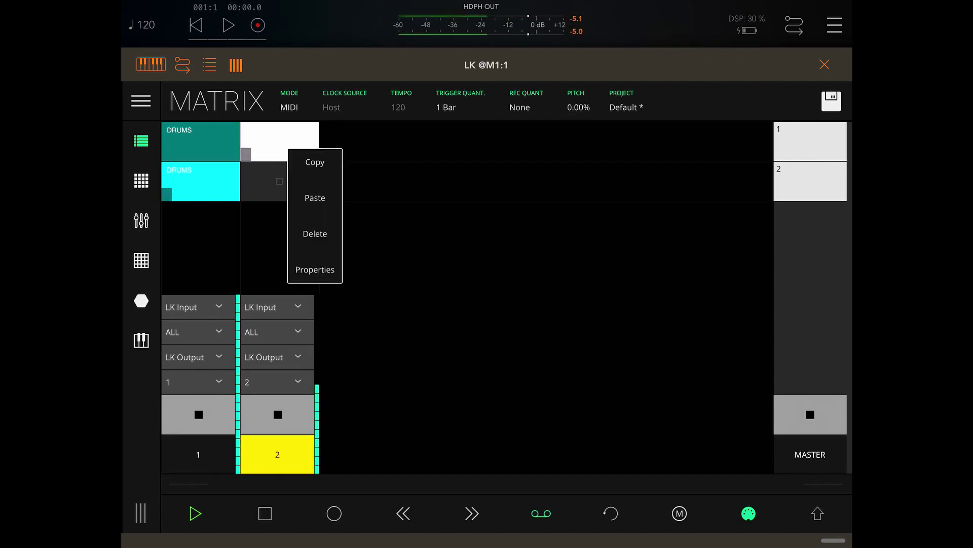
click(280, 181)
right_click(279, 181)
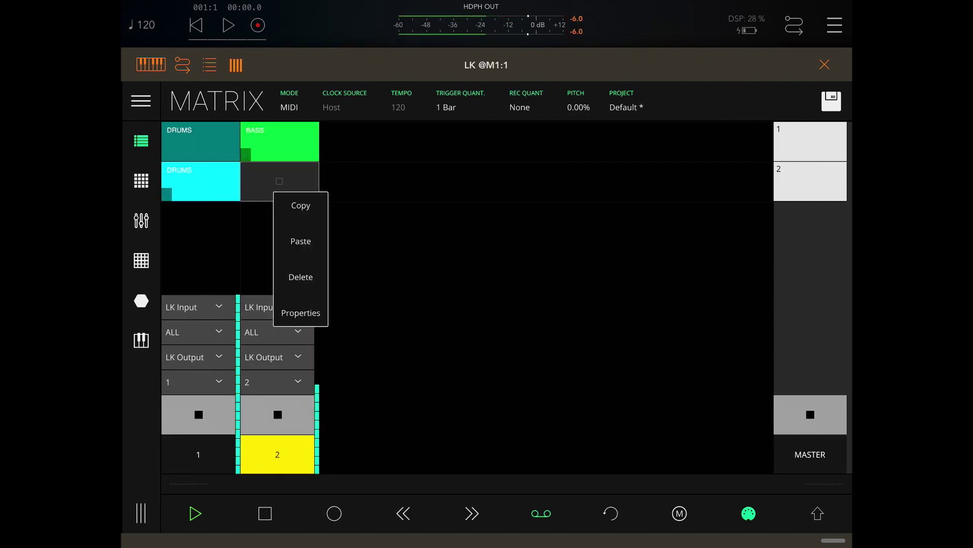
click(300, 242)
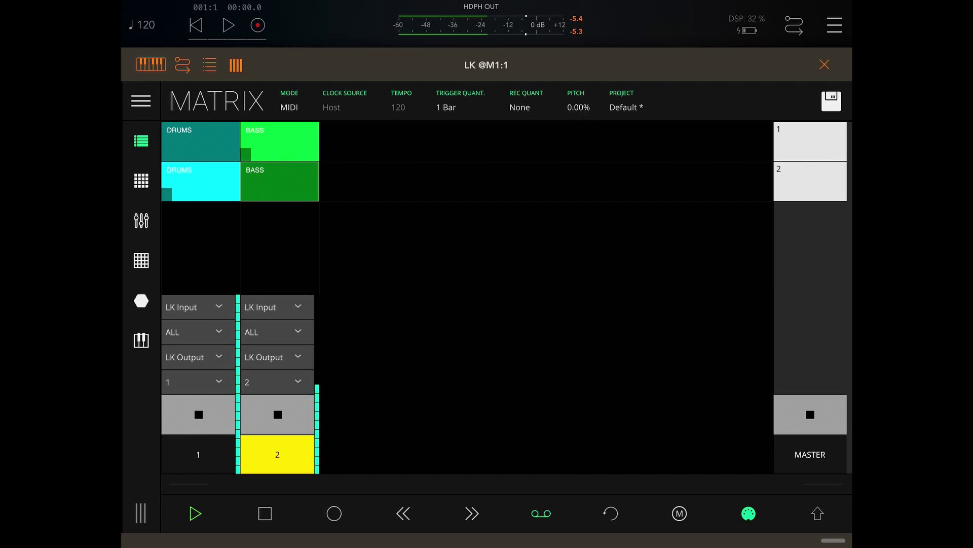
- In scene 2's BASS clip, add a D2 note from beat 1.4 to the bar end
double_click(280, 181)
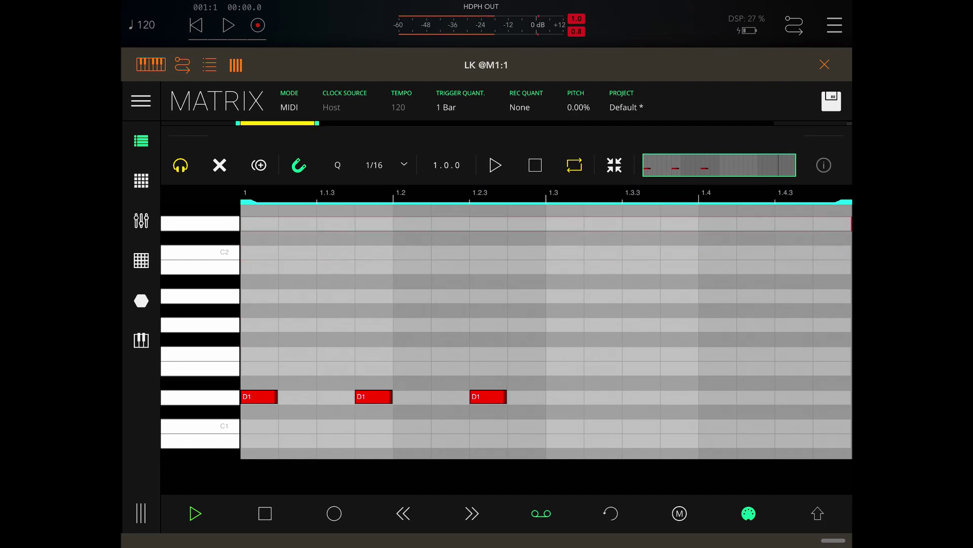
click(717, 223)
drag(734, 223, 849, 223)
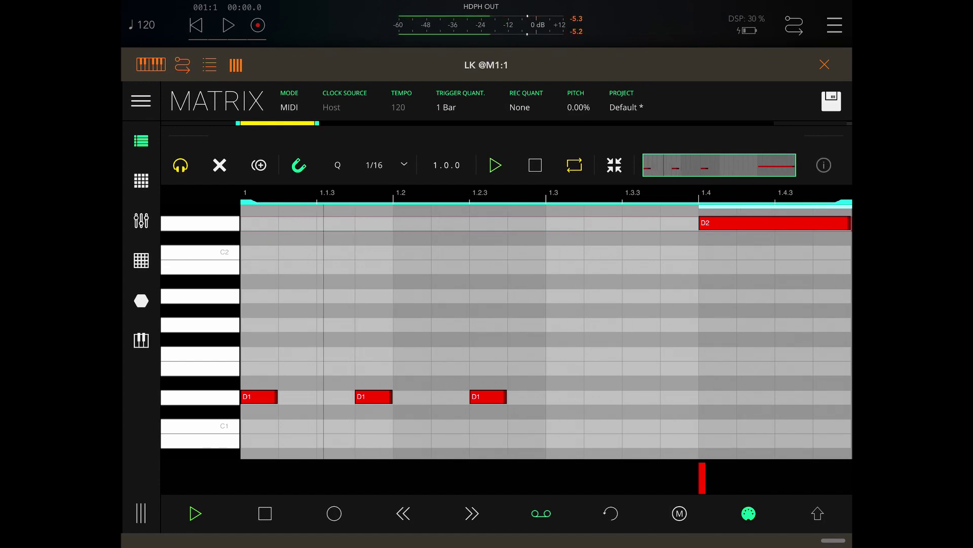
click(141, 141)
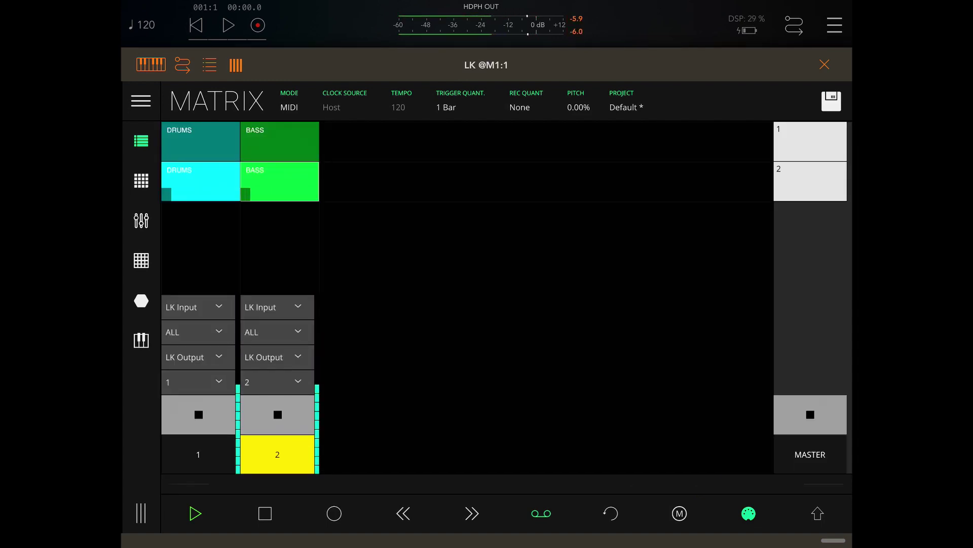
- Load the Big Bubble Arp patch in DRC and lower its CUTOFF knob
click(824, 64)
click(601, 105)
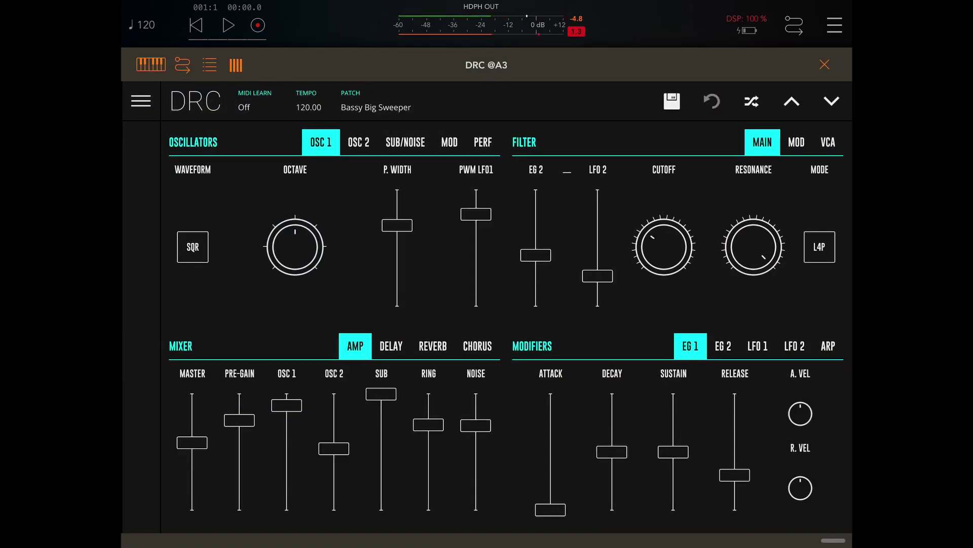
click(831, 101)
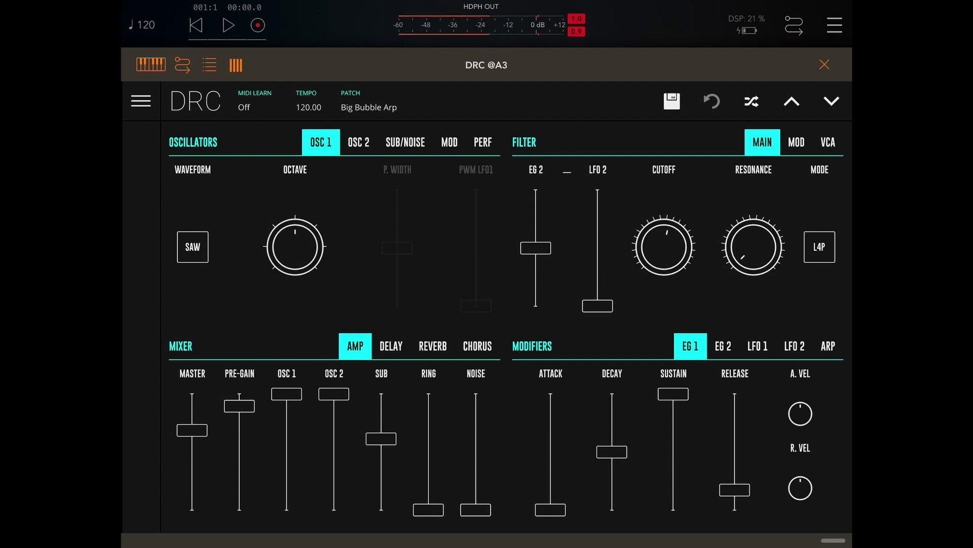
drag(664, 247, 663, 244)
- Close DRC and review the scene 2 BASS clip's notes and properties in LK
click(825, 64)
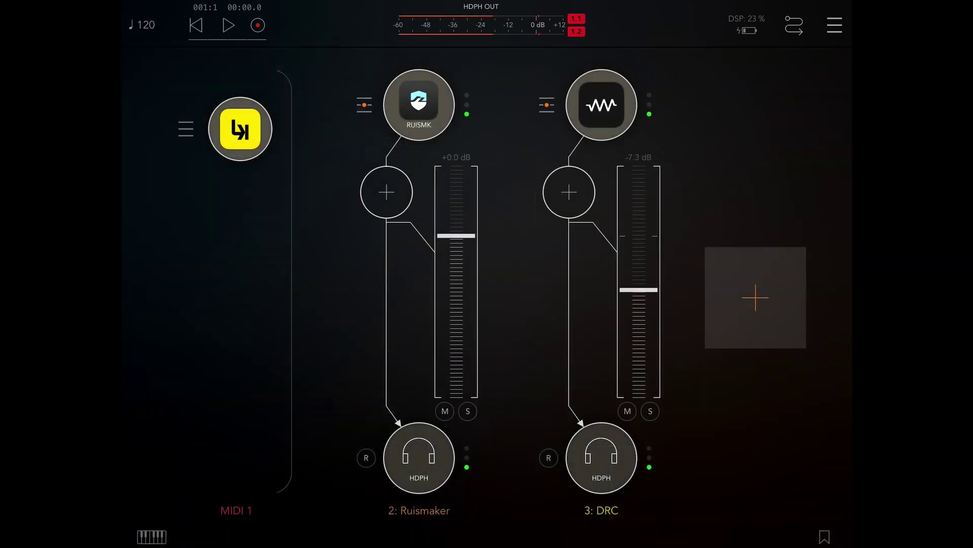
click(240, 129)
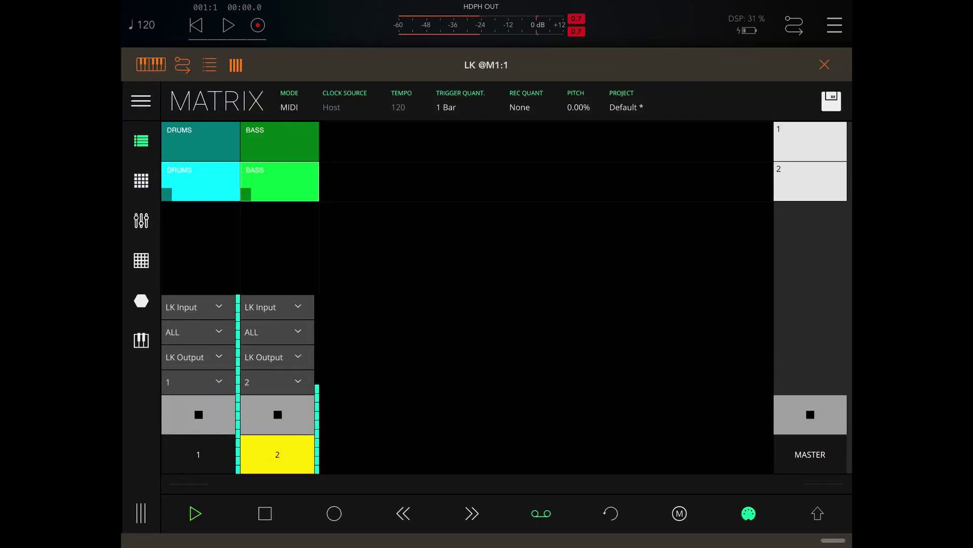
double_click(200, 181)
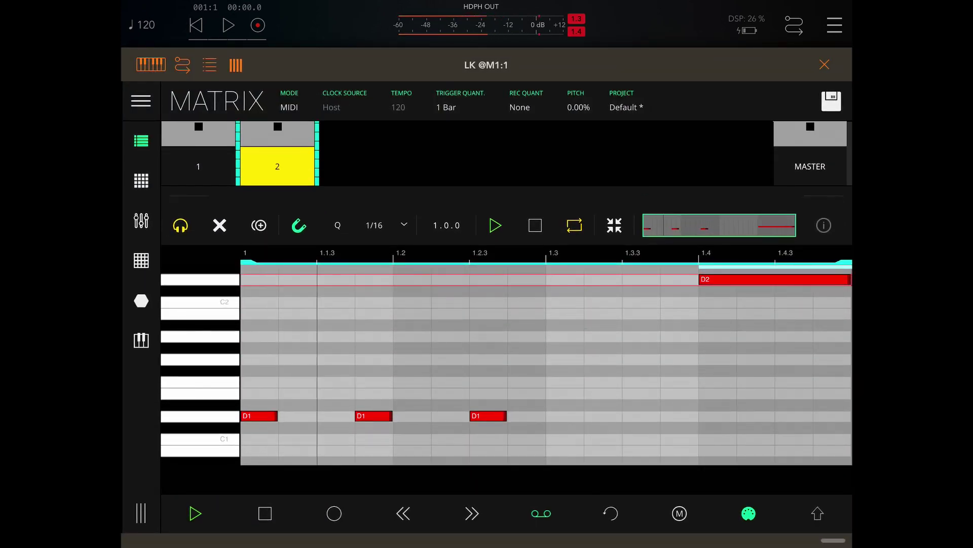
click(824, 225)
mouse_move(189, 196)
mouse_down()
mouse_move(189, 380)
mouse_move(189, 243)
mouse_up()
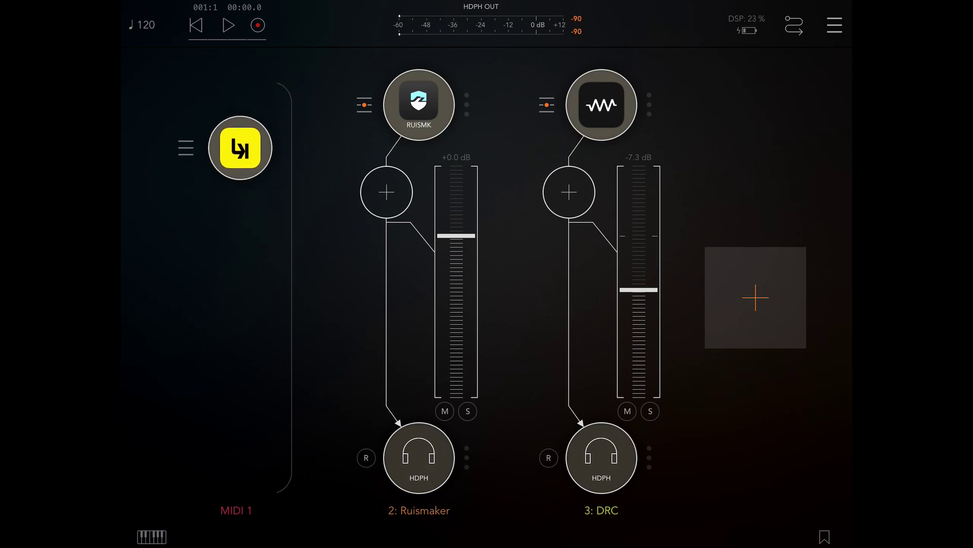
- Load the MIDISpy Audio Unit MIDI processor into the MIDI strip
scroll(238, 253, down, 2)
click(237, 451)
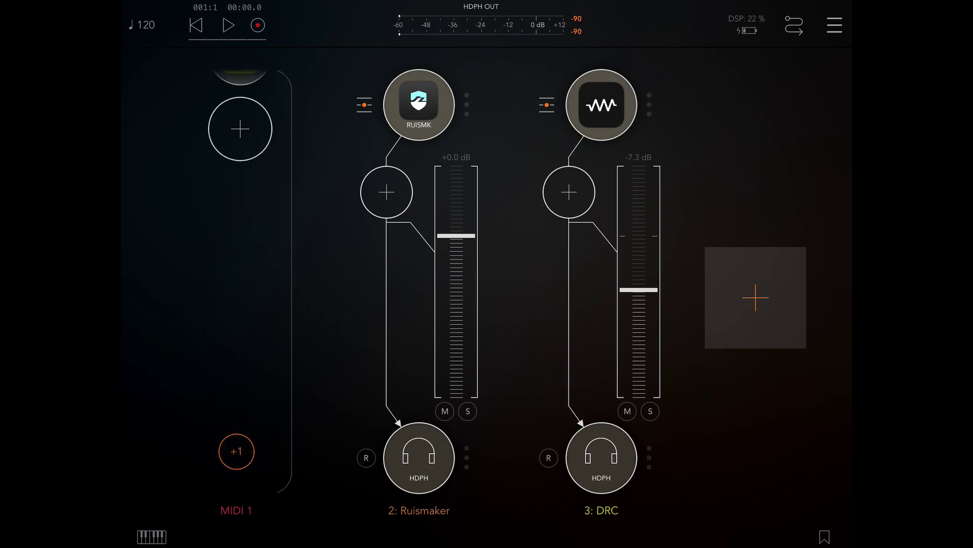
click(239, 128)
click(242, 259)
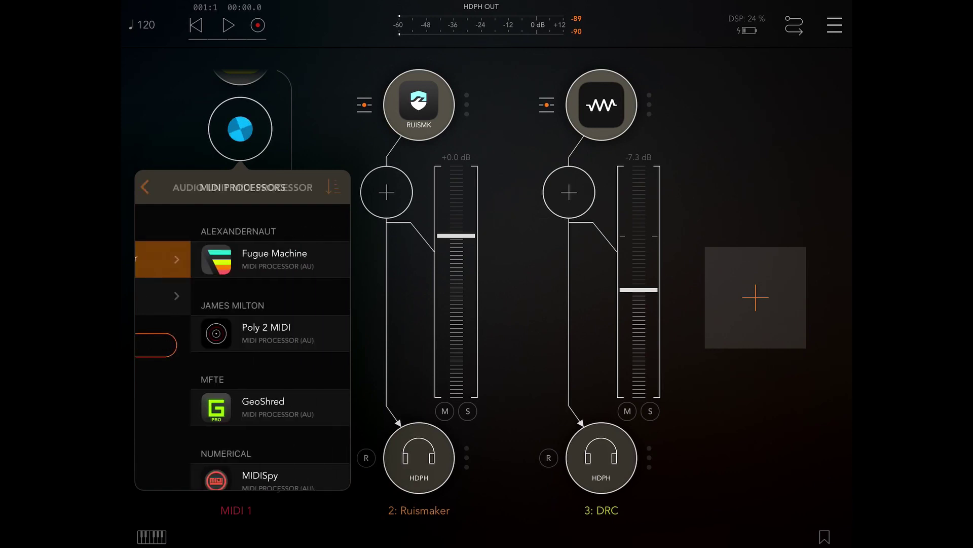
scroll(243, 345, down, 3)
click(222, 444)
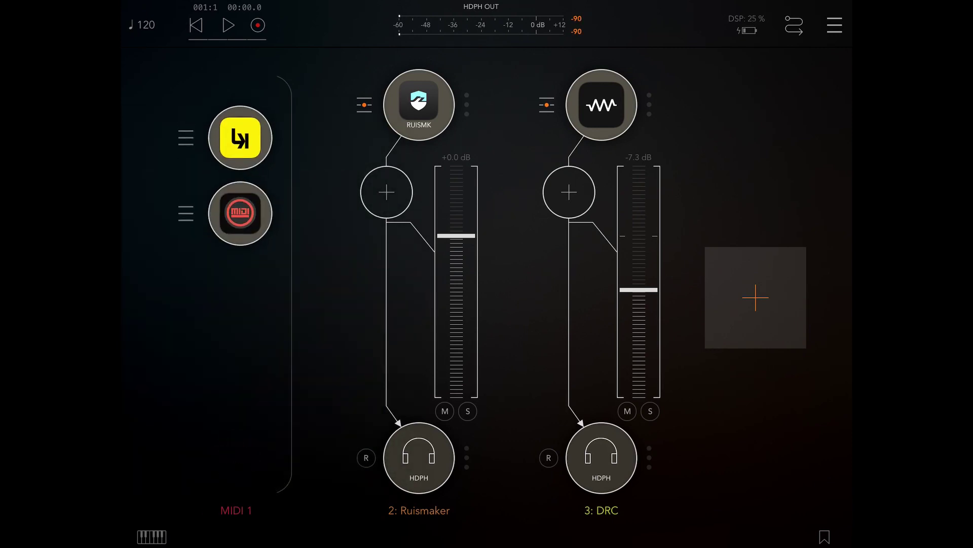
- Confirm MIDISpy's Arturia MINILAB source and watch the pads send CC 36 on channel 1
click(241, 204)
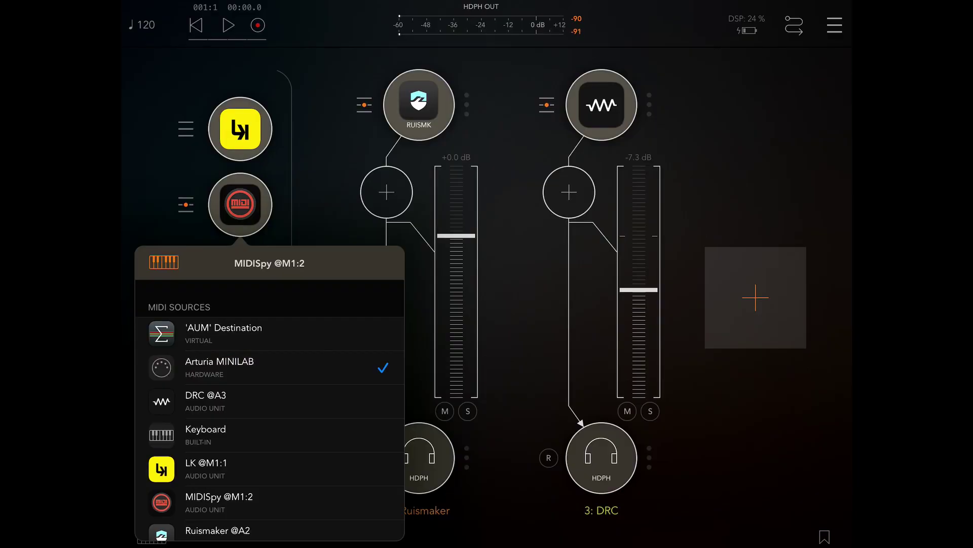
click(240, 204)
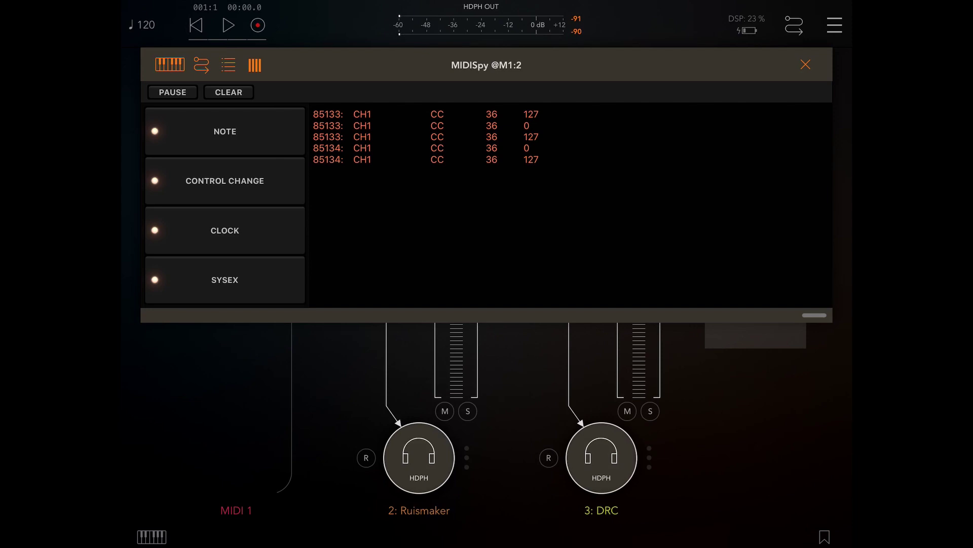
click(806, 64)
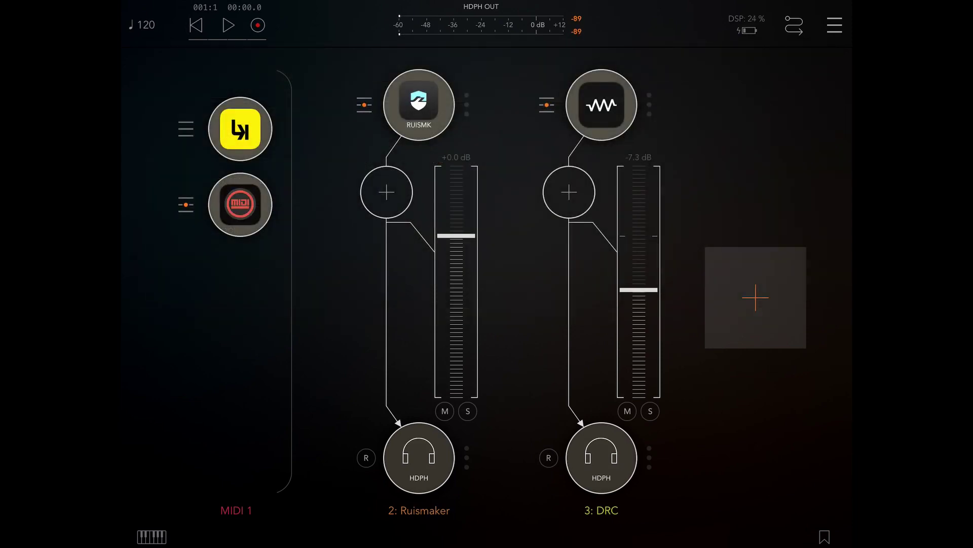
- Set the clip's MIDI TRIGGER CH to 1 and learn CC 36 from the MINILAB pad
click(240, 128)
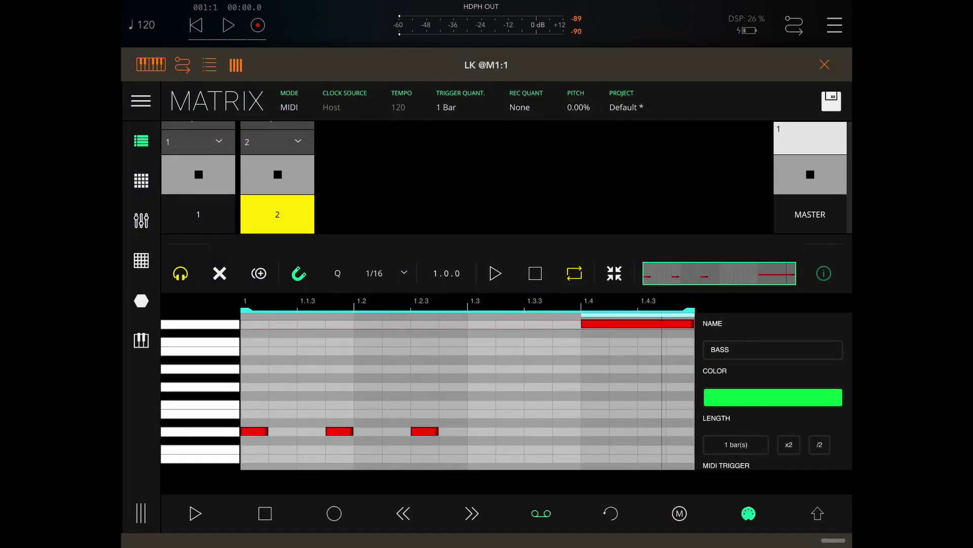
drag(188, 244, 188, 384)
click(818, 513)
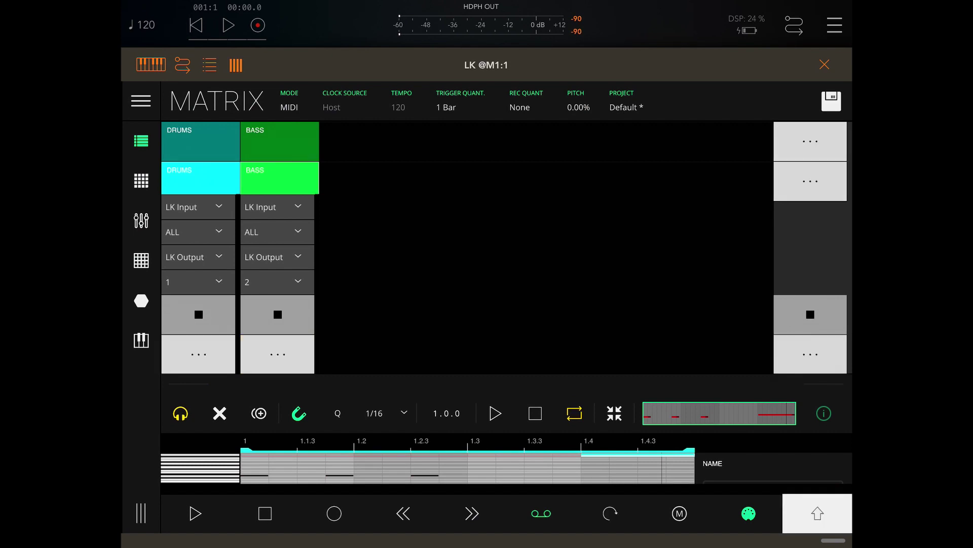
click(201, 141)
click(817, 513)
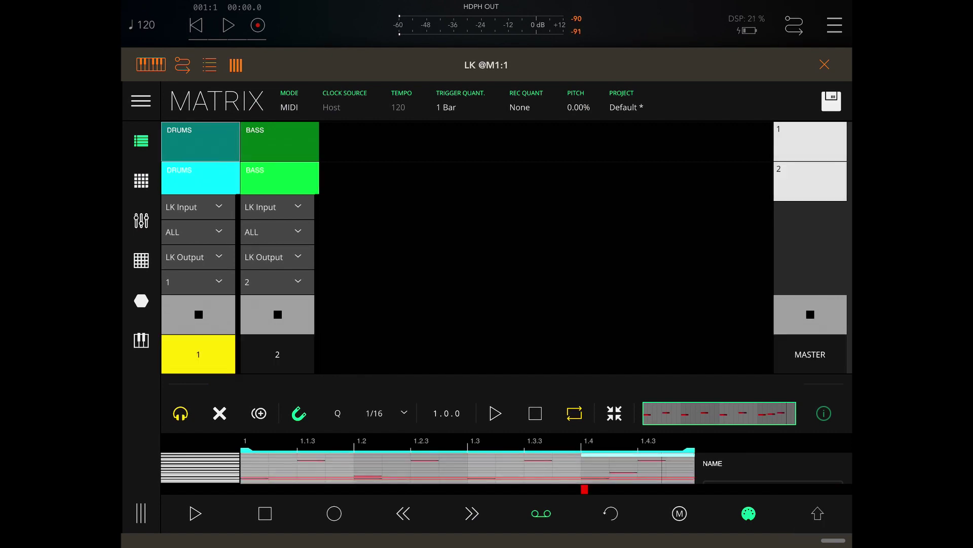
drag(189, 384, 189, 150)
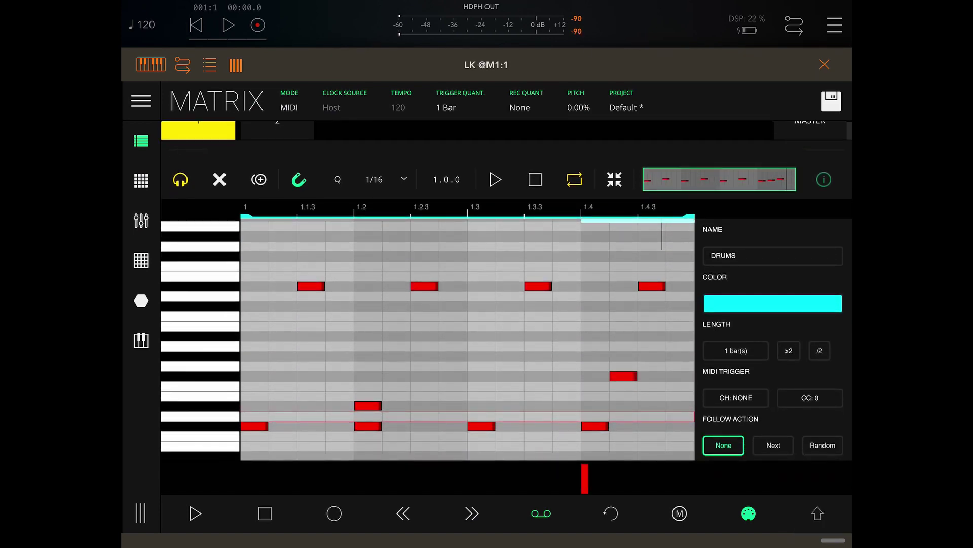
click(736, 398)
click(810, 398)
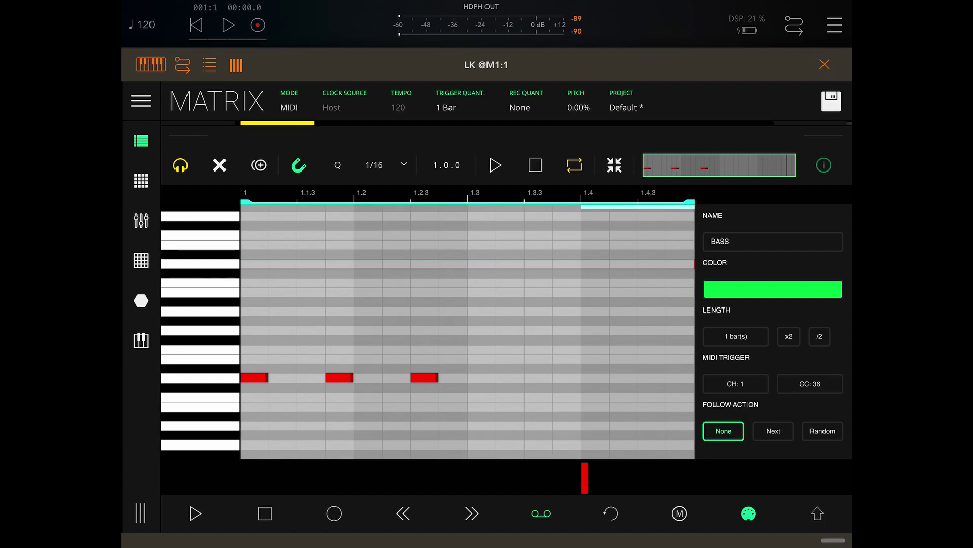
click(817, 513)
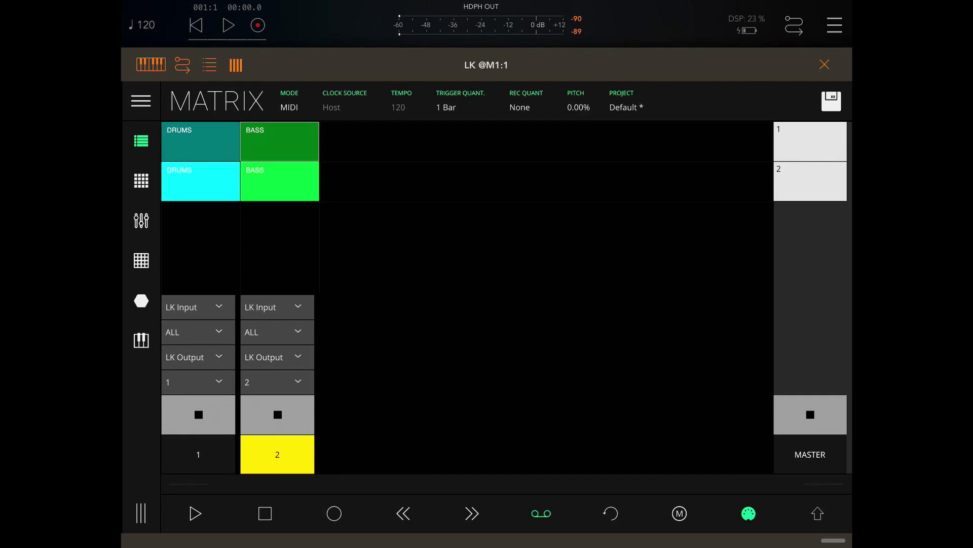
- Enable the Arturia MINILAB as LK's MIDI input source and reopen LK's Matrix
click(825, 64)
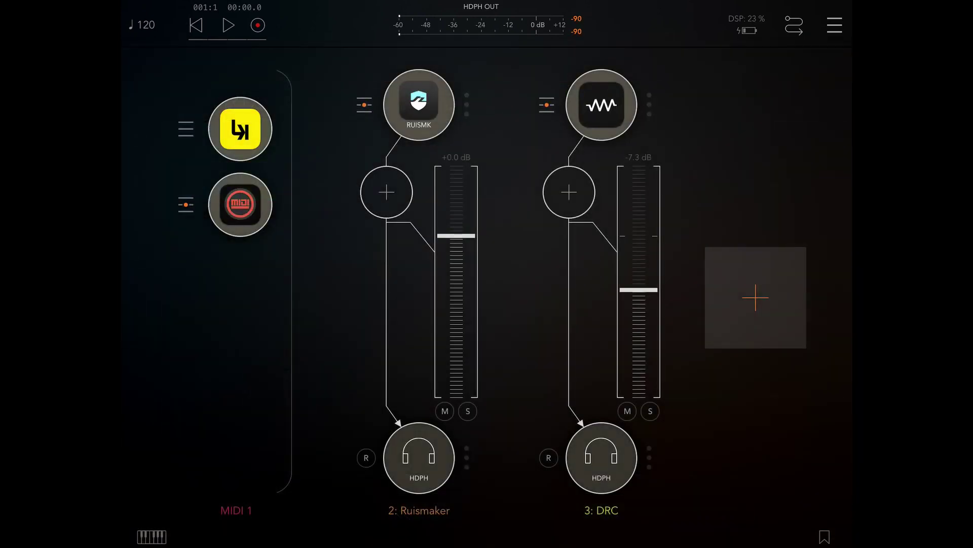
click(241, 128)
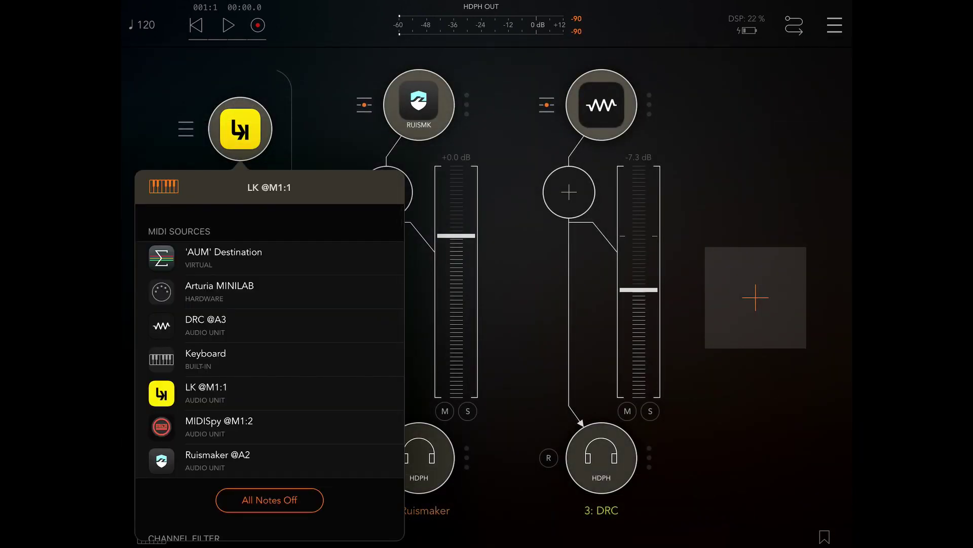
click(220, 291)
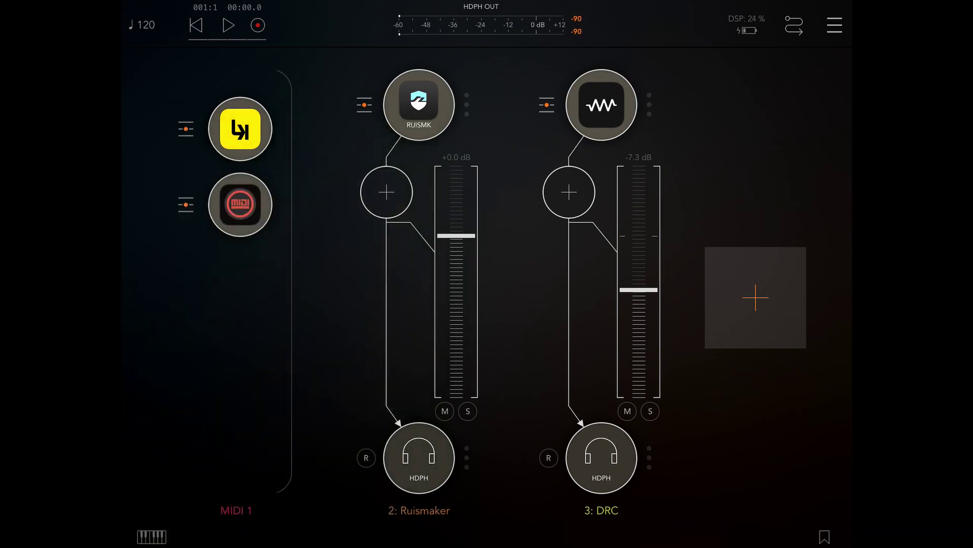
click(240, 129)
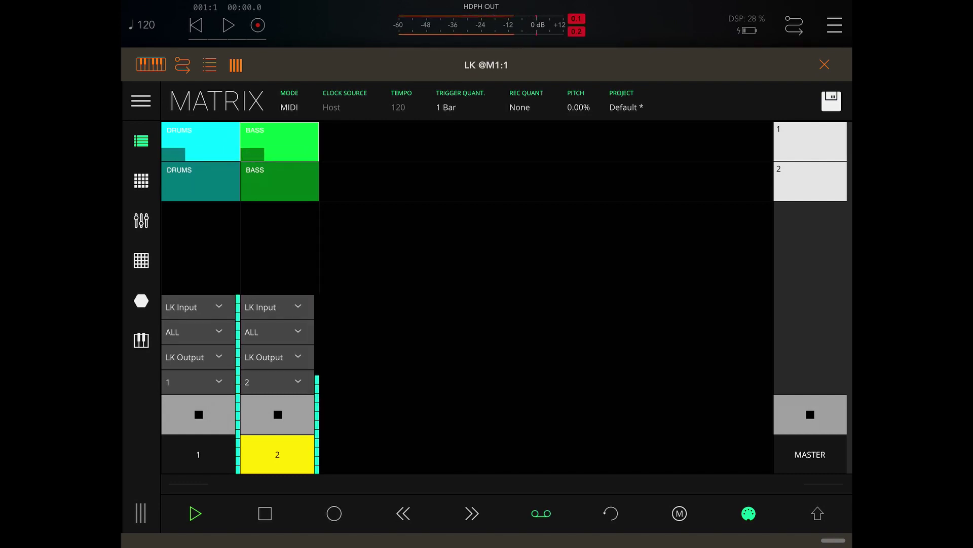
- Set LK's DRUMS clip follow action to Next and queue the top DRUMS clip
click(817, 513)
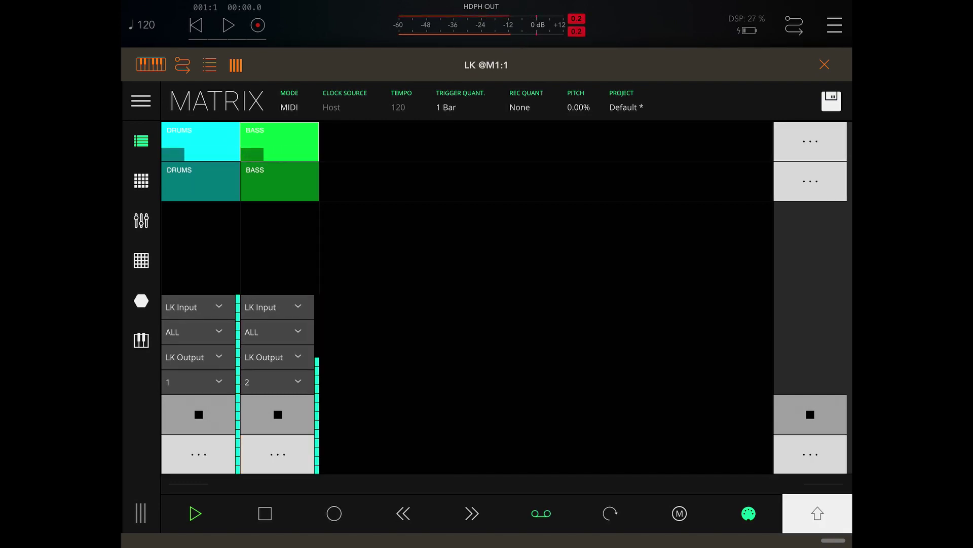
click(818, 513)
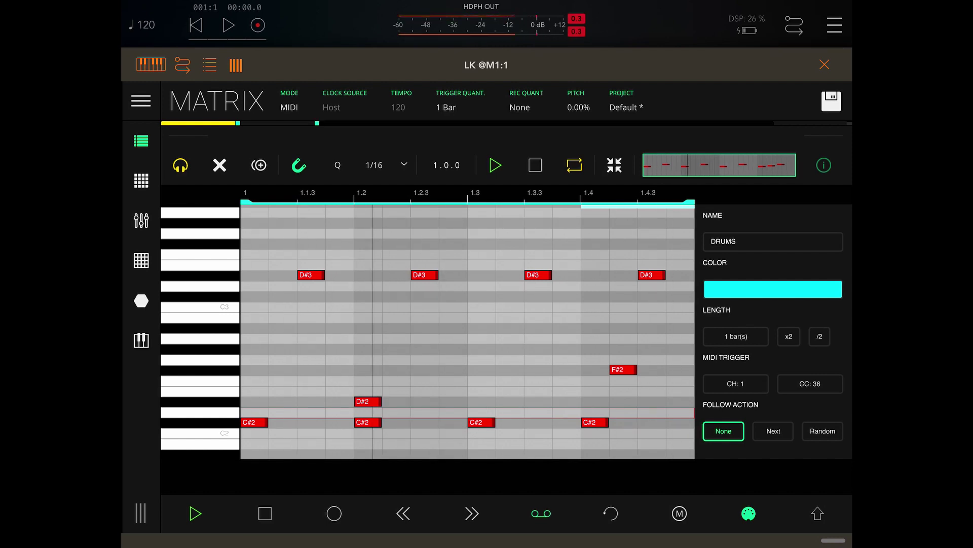
click(773, 431)
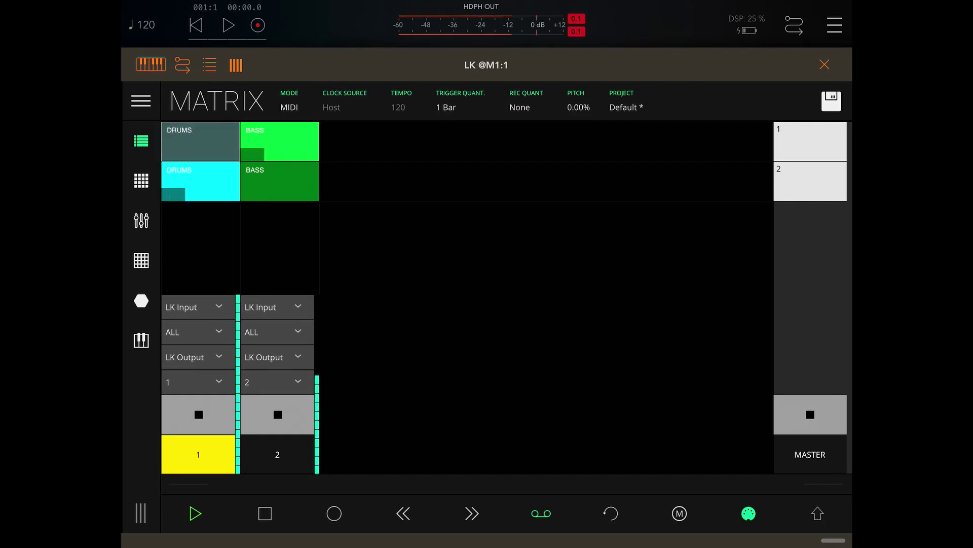
click(200, 141)
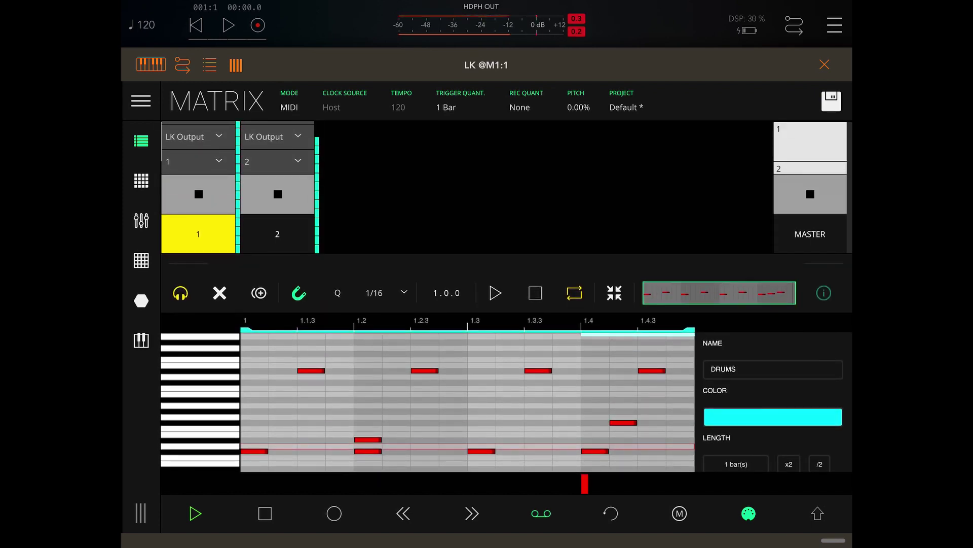
- Switch on the coloured clip display and give the other DRUMS clip a Random follow action
click(748, 513)
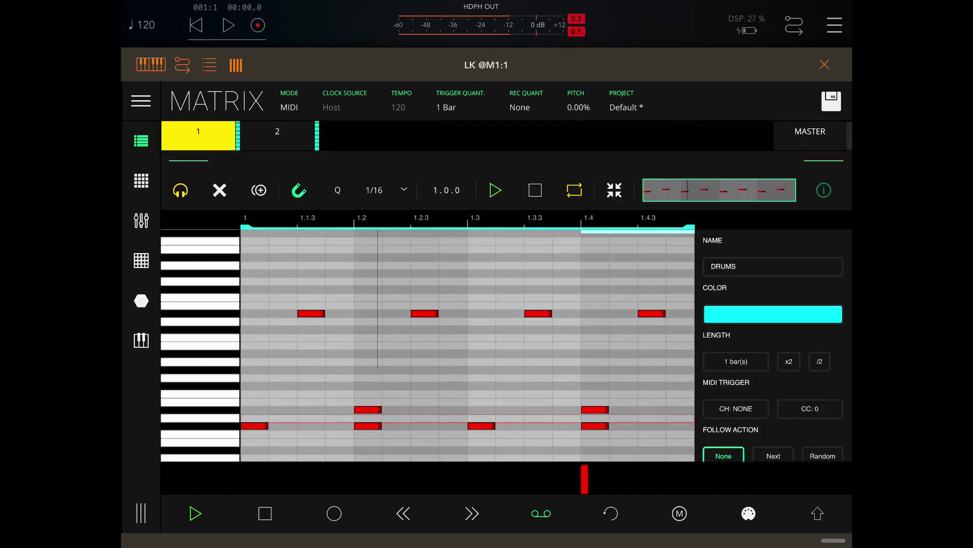
click(822, 430)
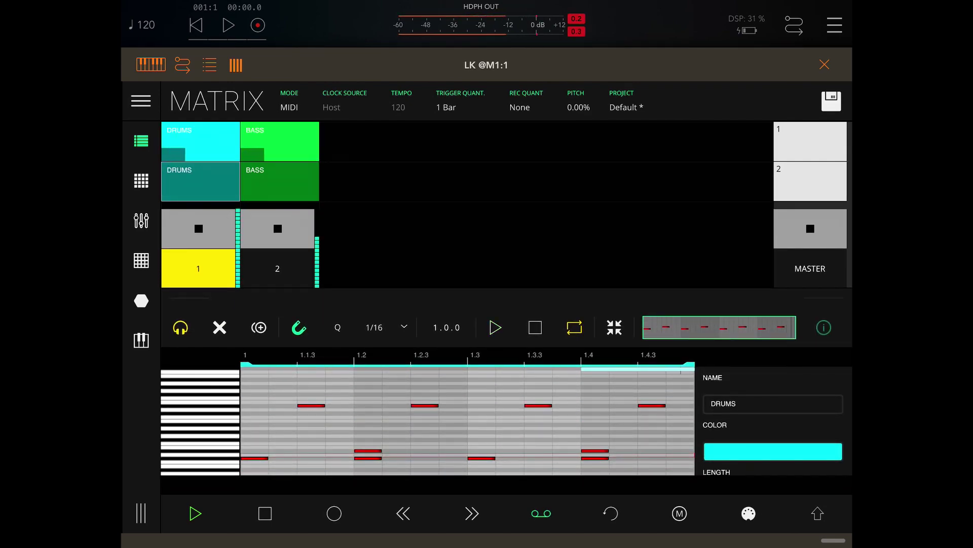
- Open the row-2 DRUMS clip's piano roll beneath LK's Matrix grid
double_click(201, 181)
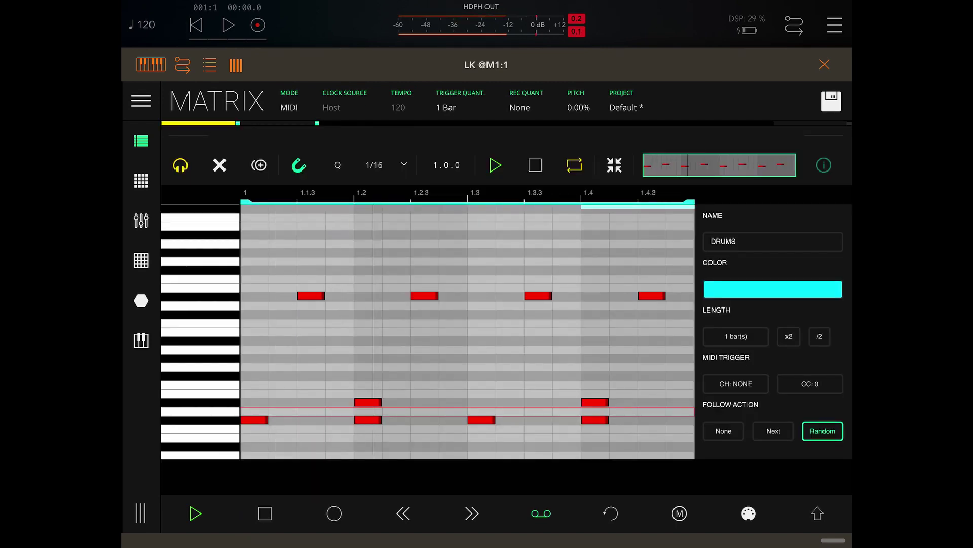